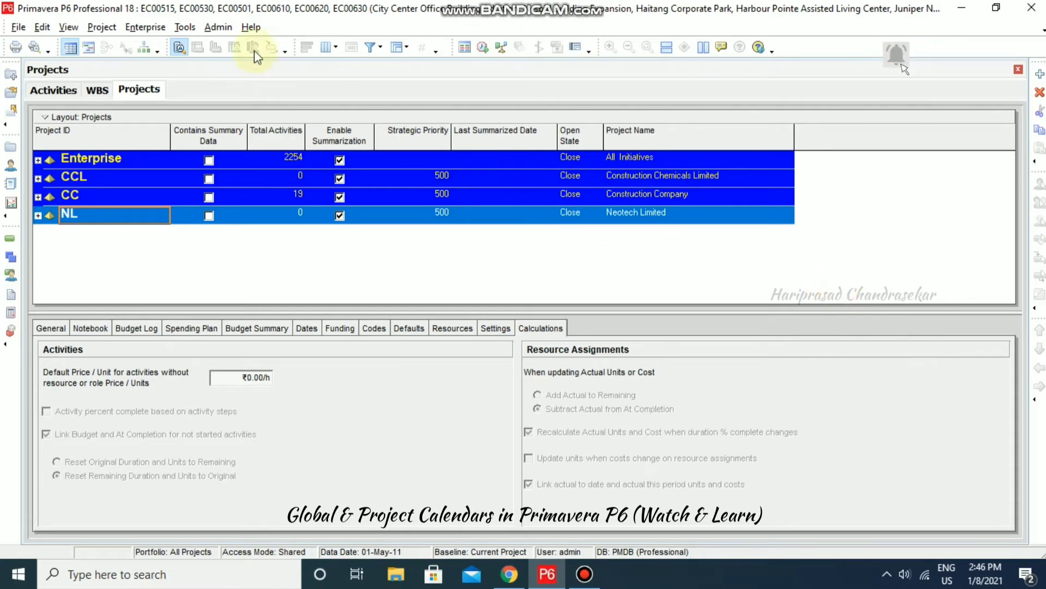
# Add a new global calendar copied from the 5x10 calendar and name it "6 days Calendar"
pyautogui.click(188, 26)
pyautogui.moveTo(144, 23)
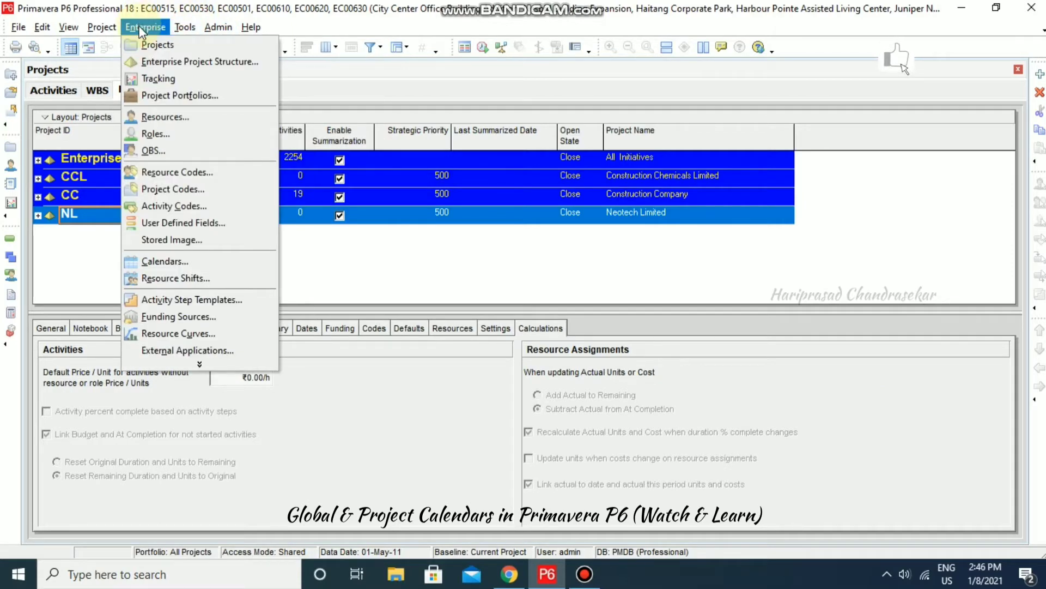
pyautogui.click(175, 262)
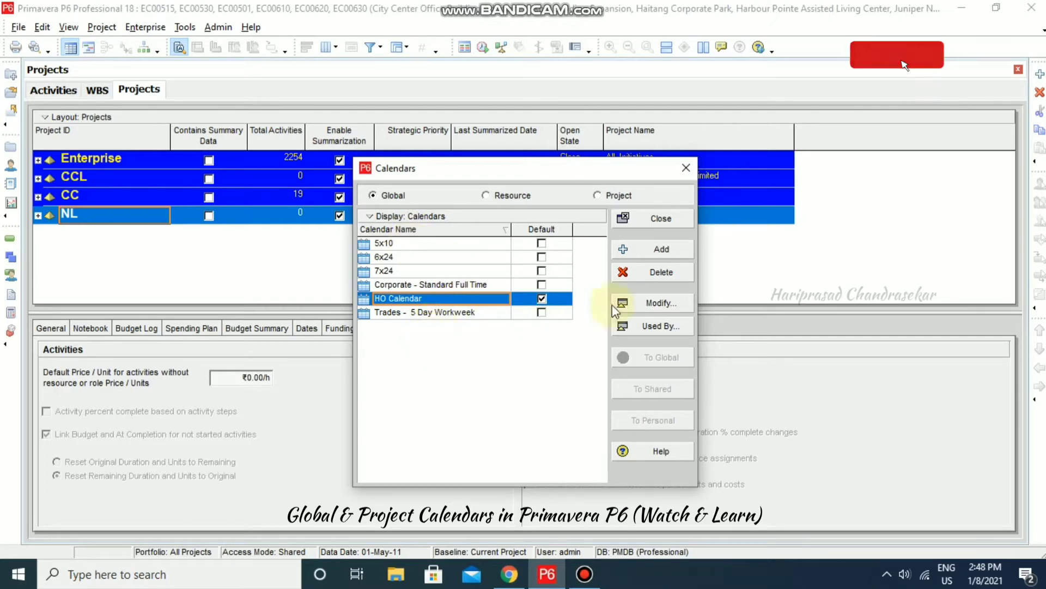
pyautogui.click(662, 250)
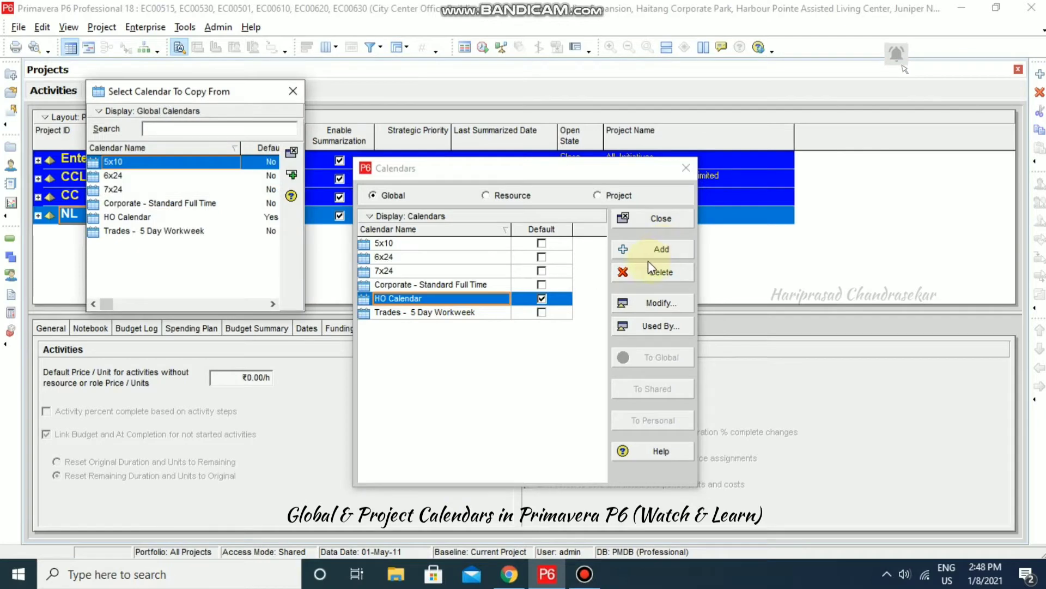
pyautogui.click(123, 187)
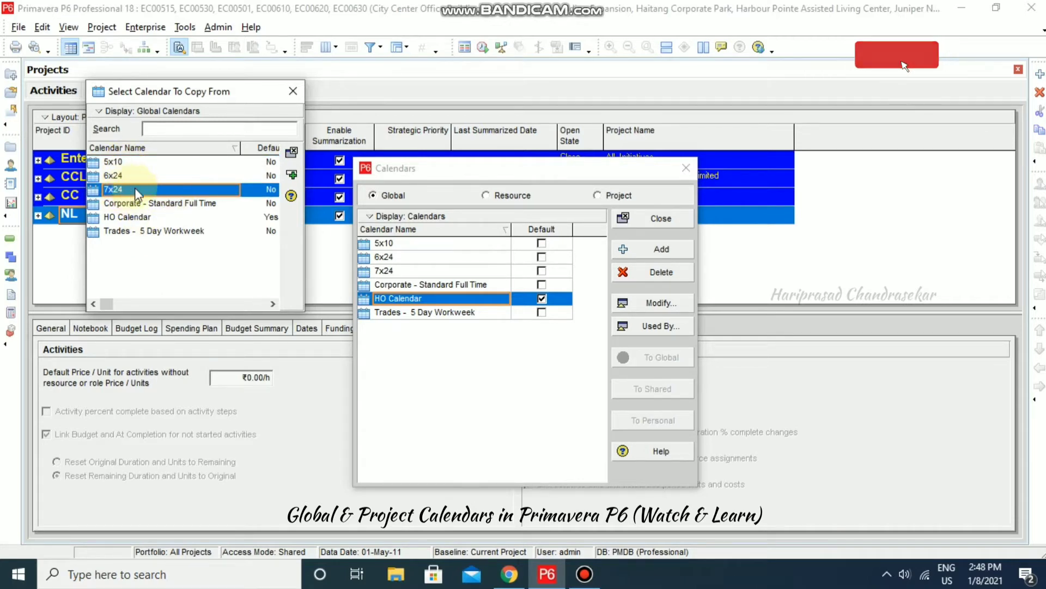
pyautogui.click(130, 164)
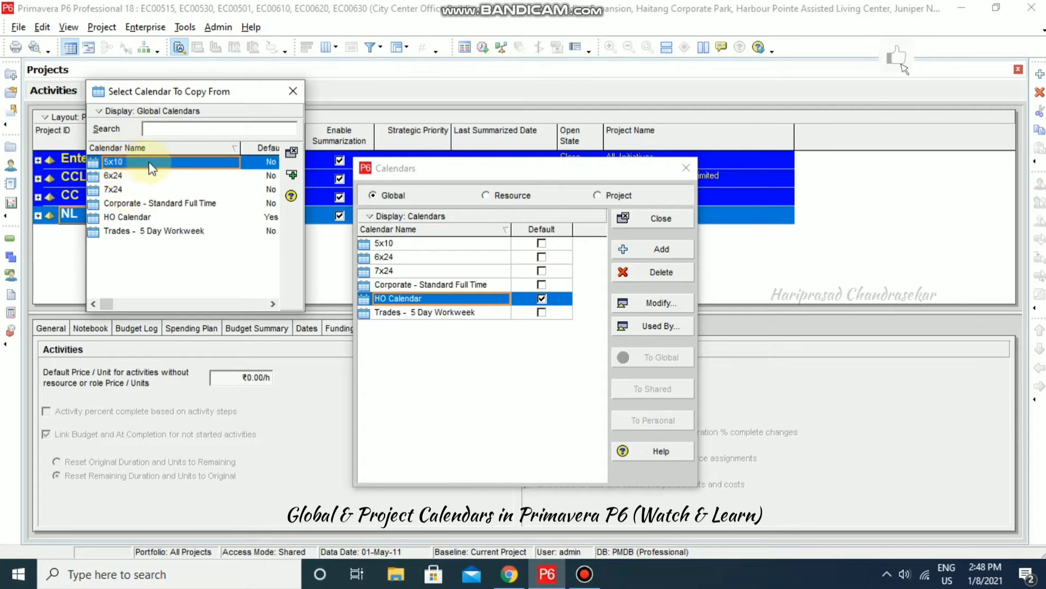
pyautogui.click(289, 174)
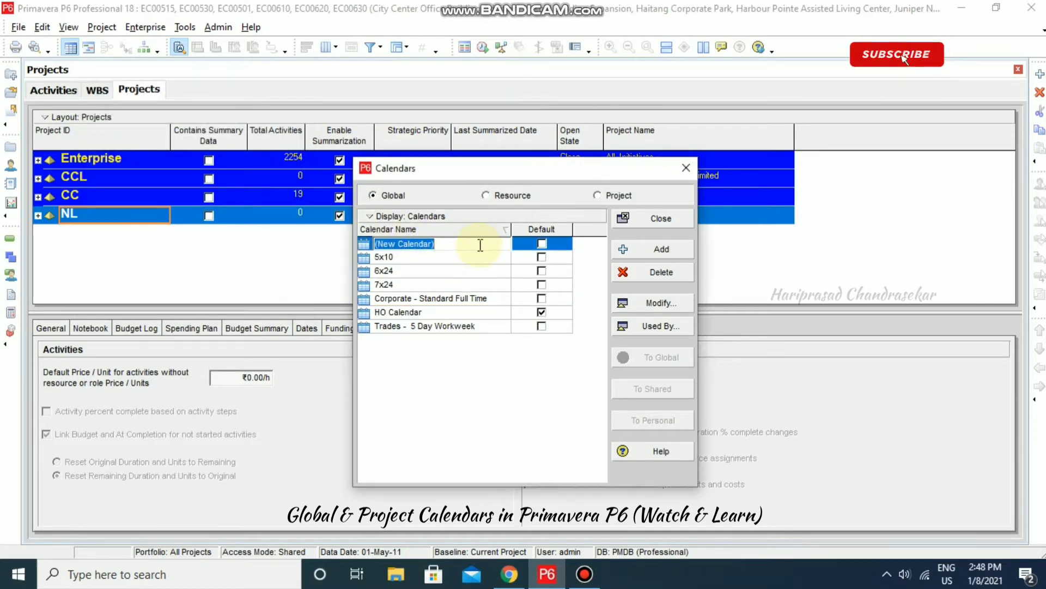
pyautogui.write('6 days')
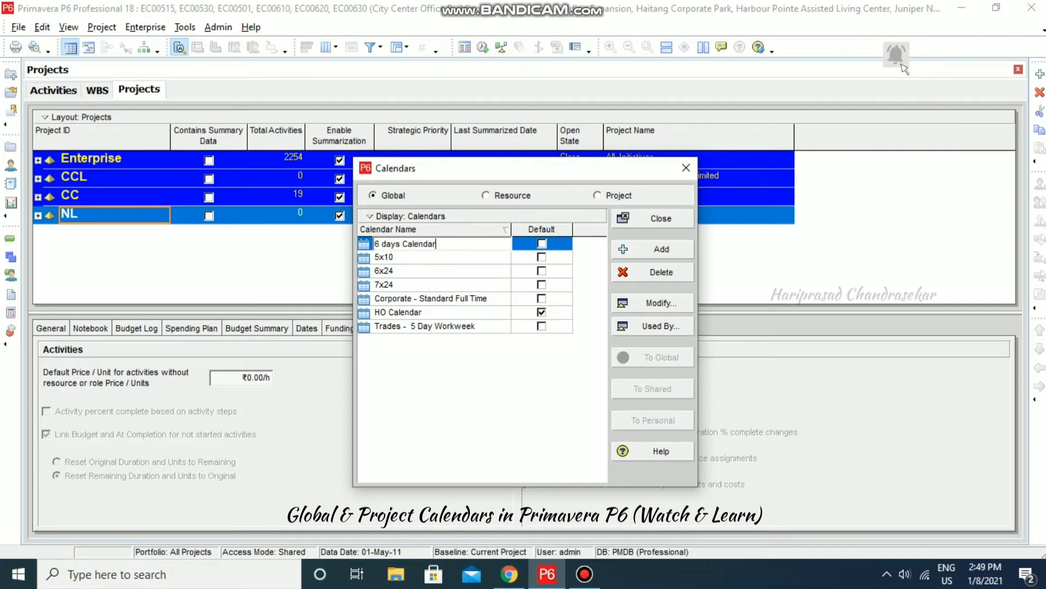
# Open the 6 days Calendar for modification and compare its total and detailed work hours per day views
pyautogui.click(647, 303)
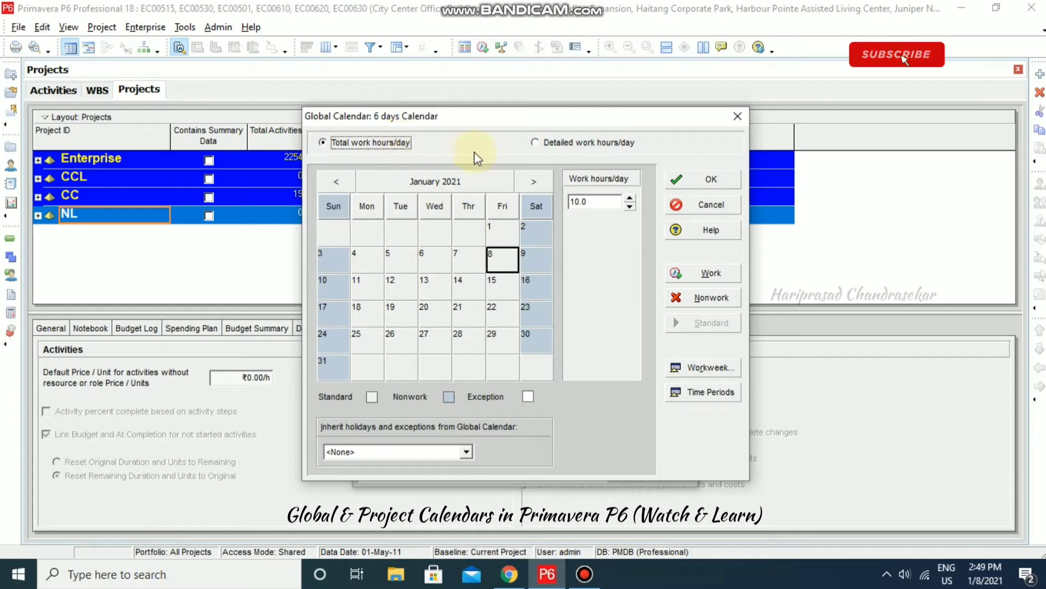
pyautogui.click(536, 143)
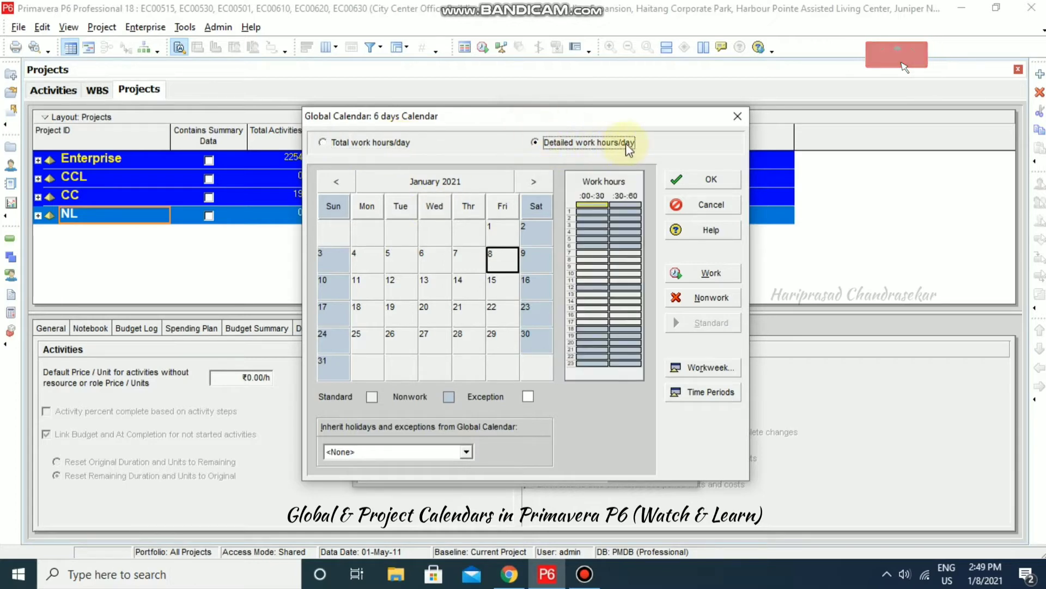
pyautogui.click(368, 145)
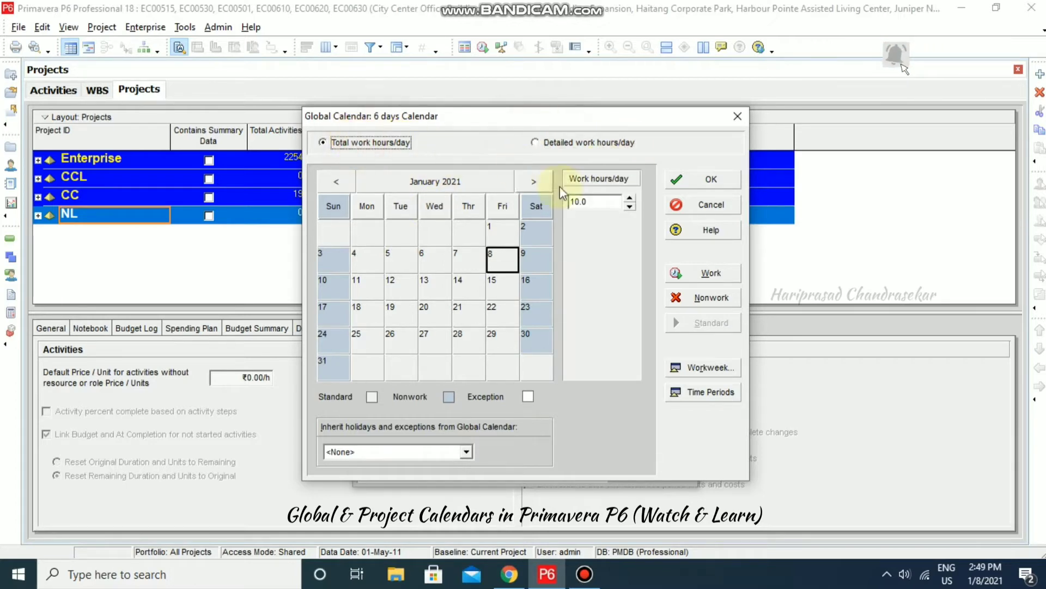
pyautogui.click(582, 200)
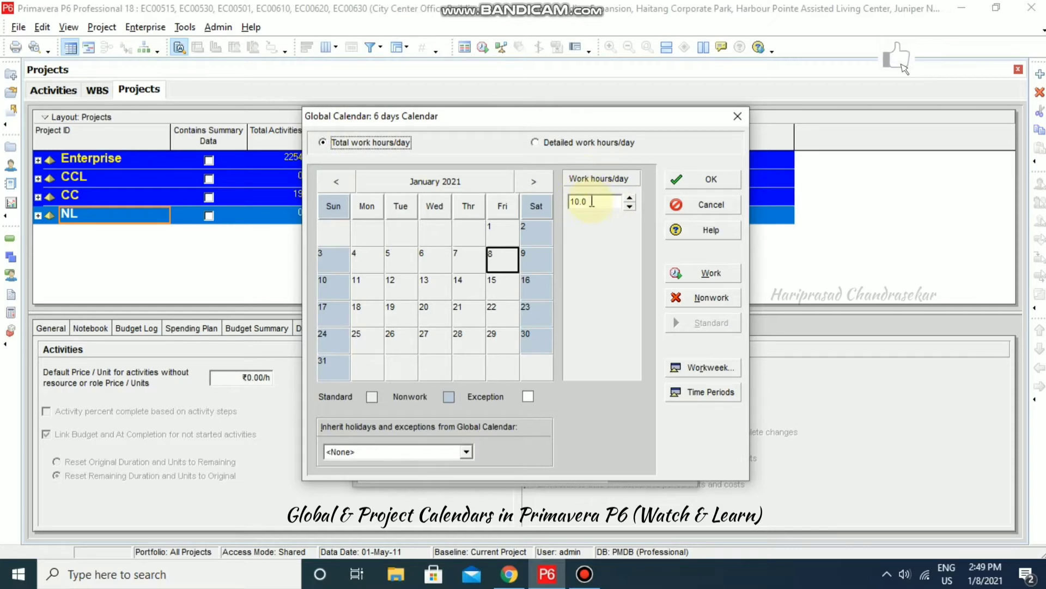
pyautogui.click(572, 145)
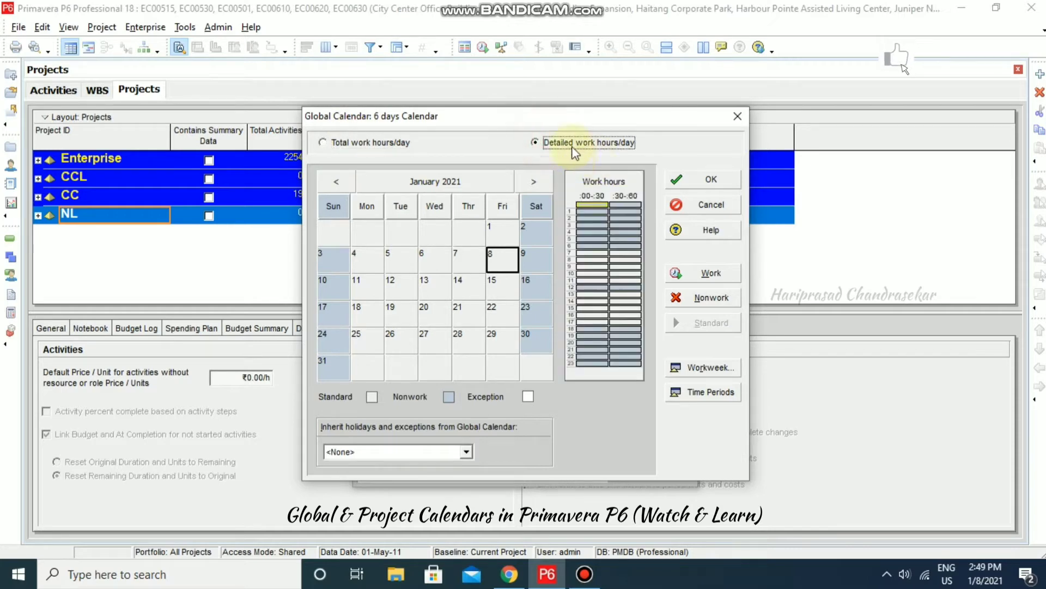
pyautogui.click(344, 143)
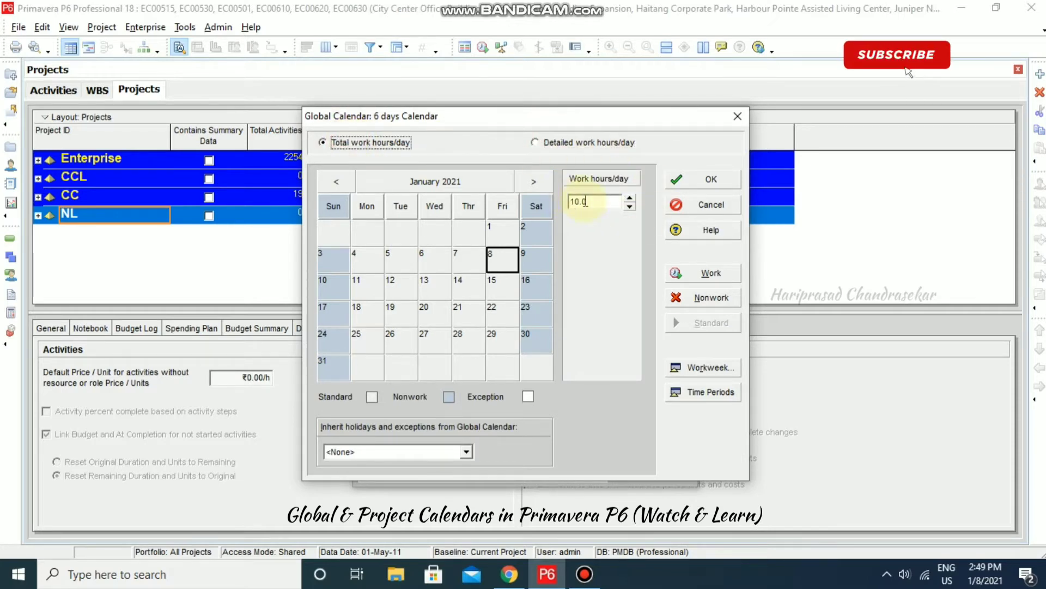
# Set the calendar's standard weekly hours to 9 for Sunday through Thursday and 0 for Friday
pyautogui.click(708, 367)
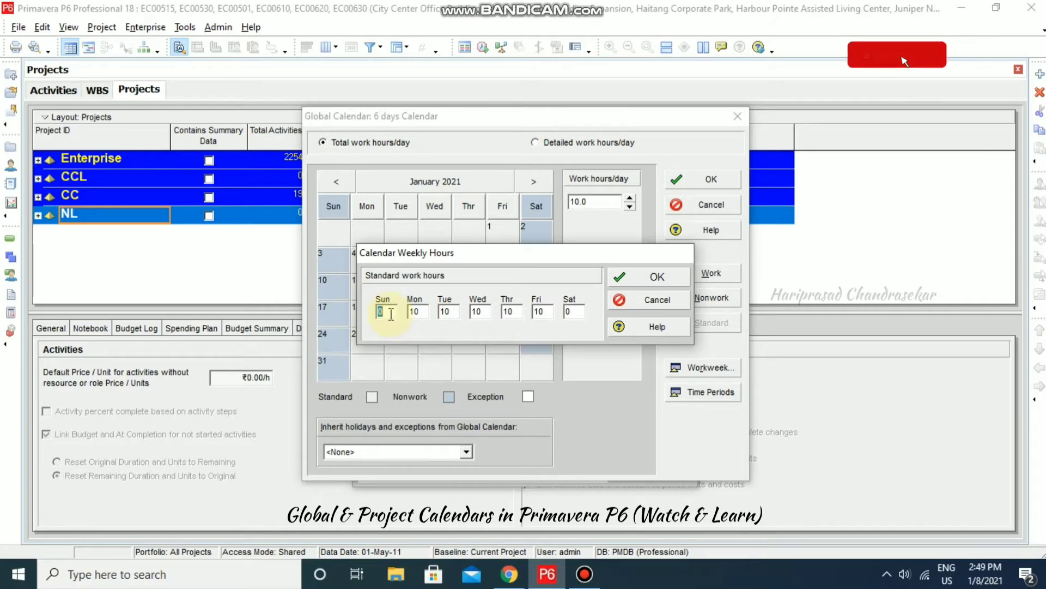
pyautogui.write('9')
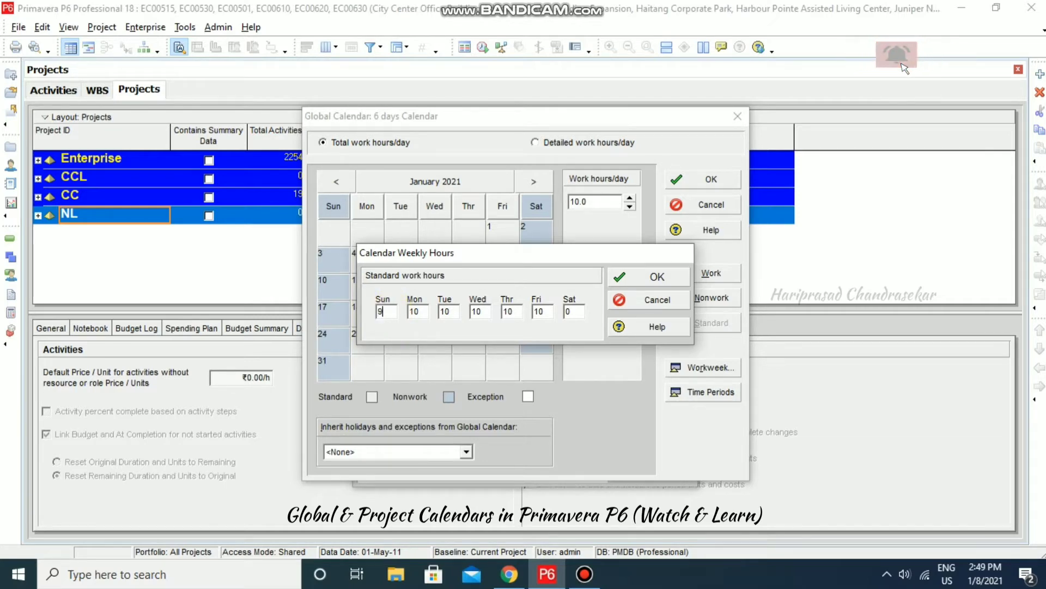
pyautogui.doubleClick(418, 315)
pyautogui.write('9')
pyautogui.press('Tab')
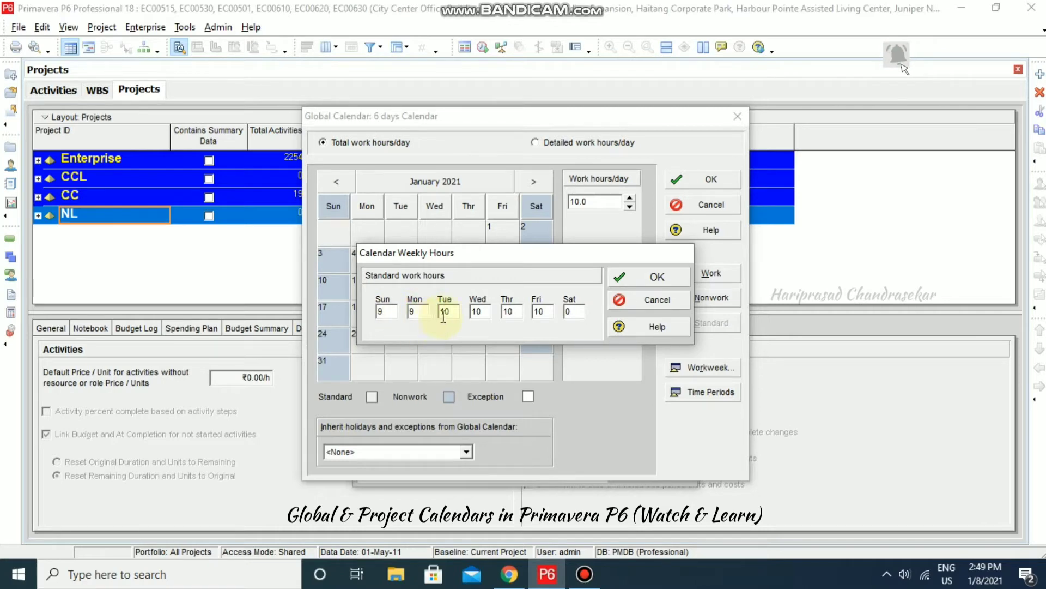
pyautogui.write('9')
pyautogui.press('Tab')
pyautogui.doubleClick(476, 312)
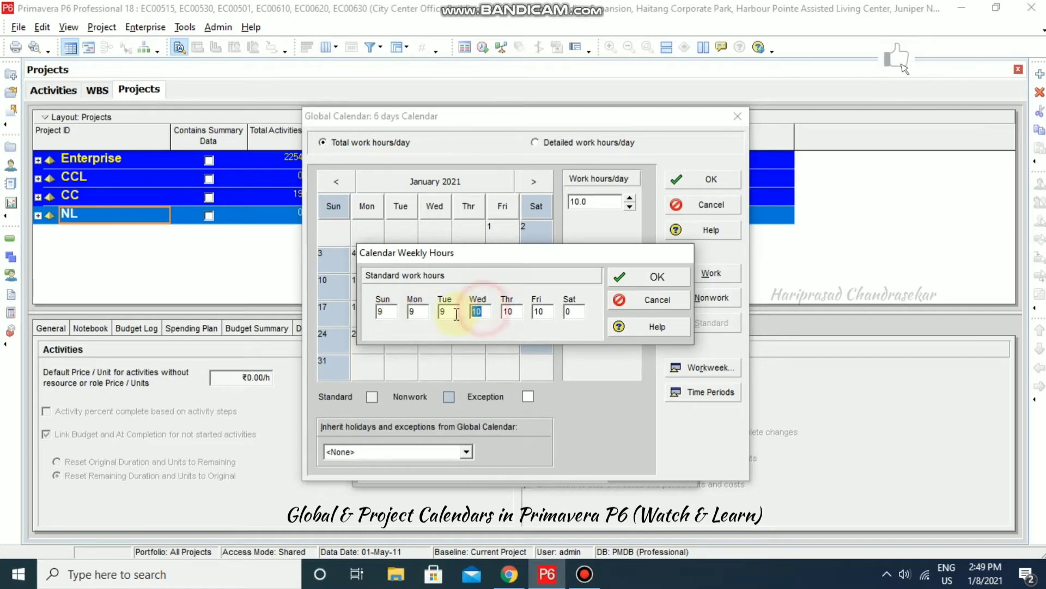
pyautogui.write('9')
pyautogui.doubleClick(508, 311)
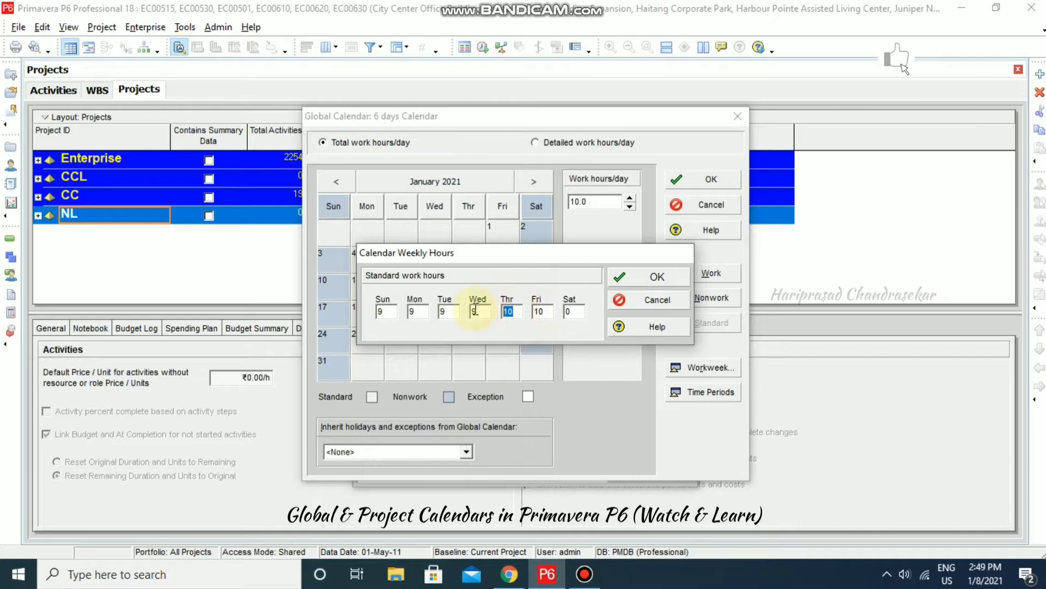
pyautogui.write('9')
pyautogui.doubleClick(538, 313)
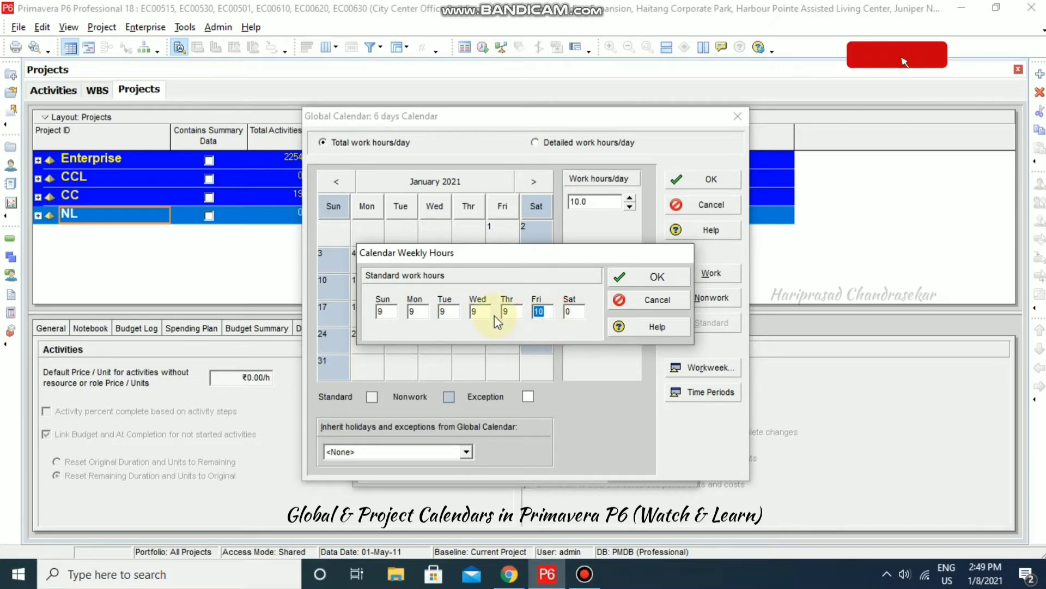
pyautogui.write('0')
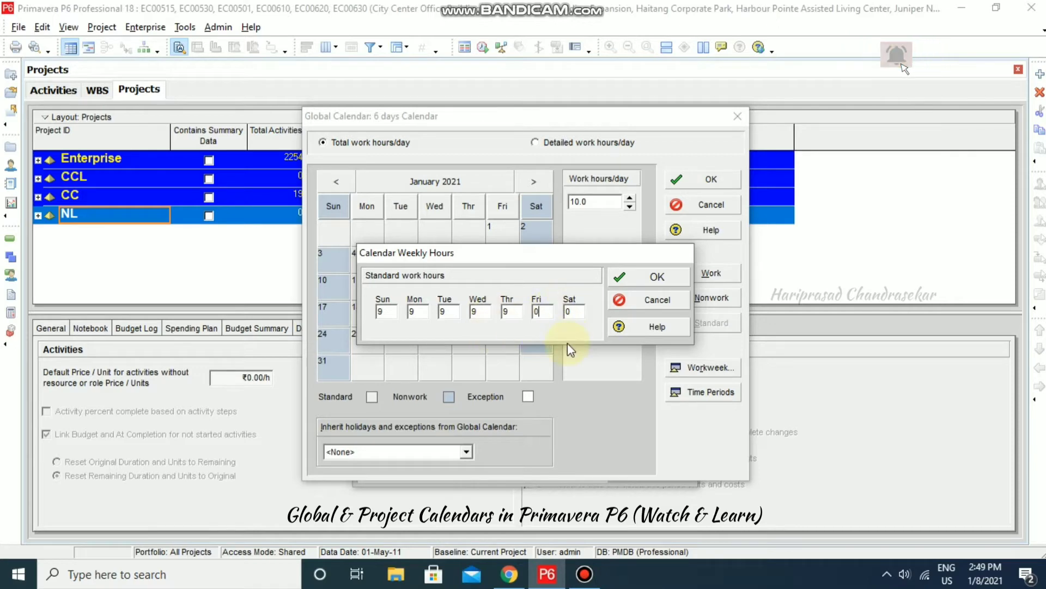
pyautogui.click(640, 276)
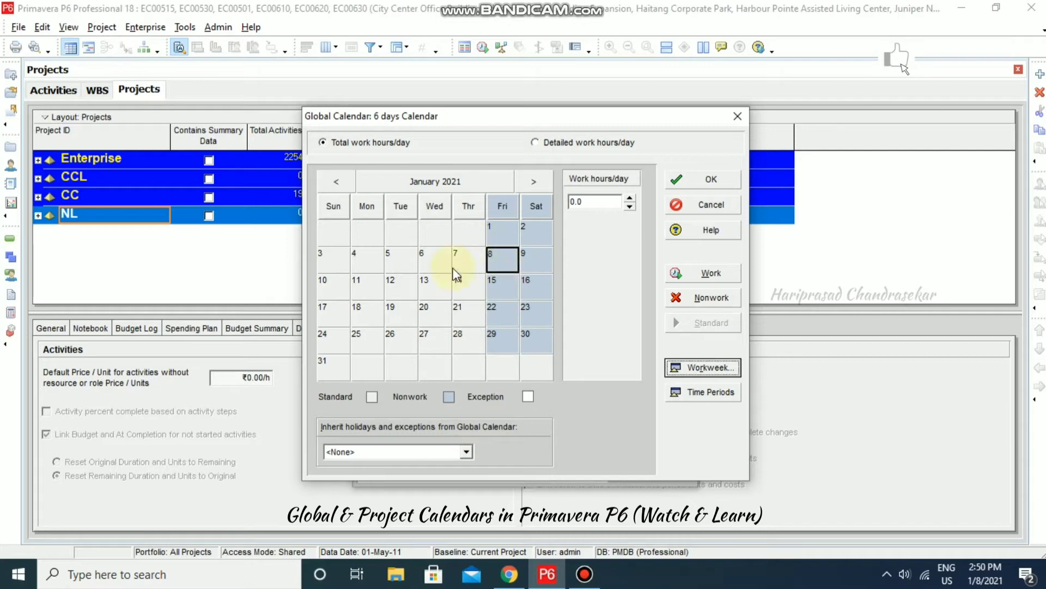
# Make Sunday, January 17, 2021 a nonwork day in the 6 days Calendar
pyautogui.click(433, 262)
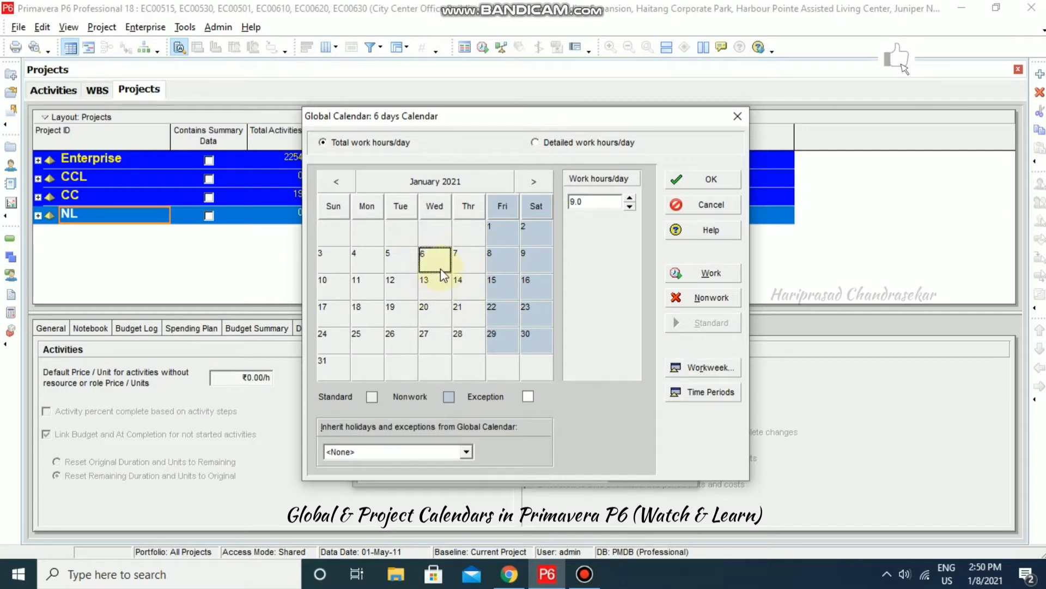
pyautogui.click(537, 266)
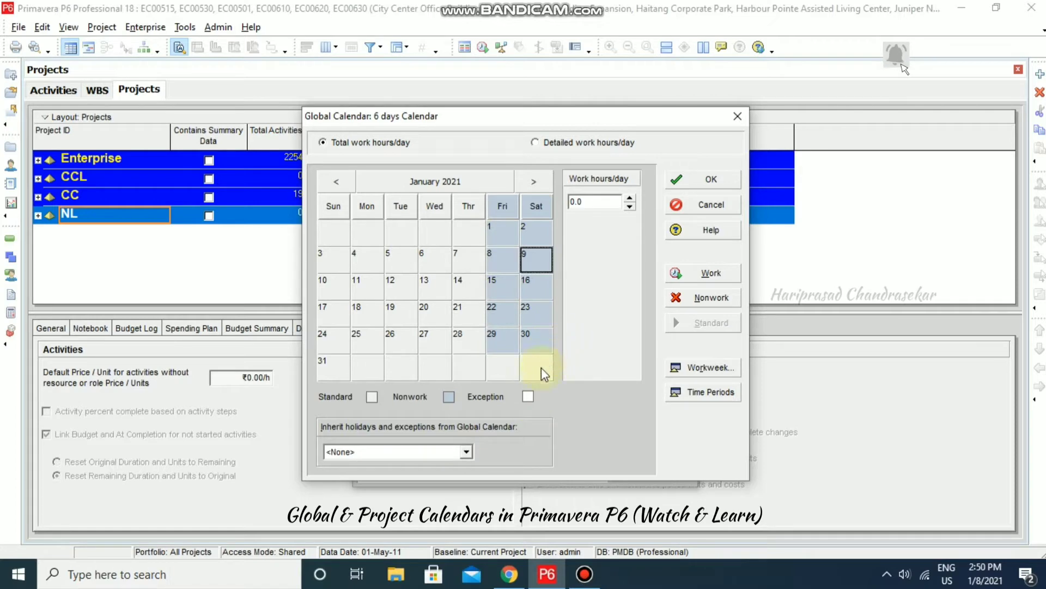
pyautogui.click(497, 231)
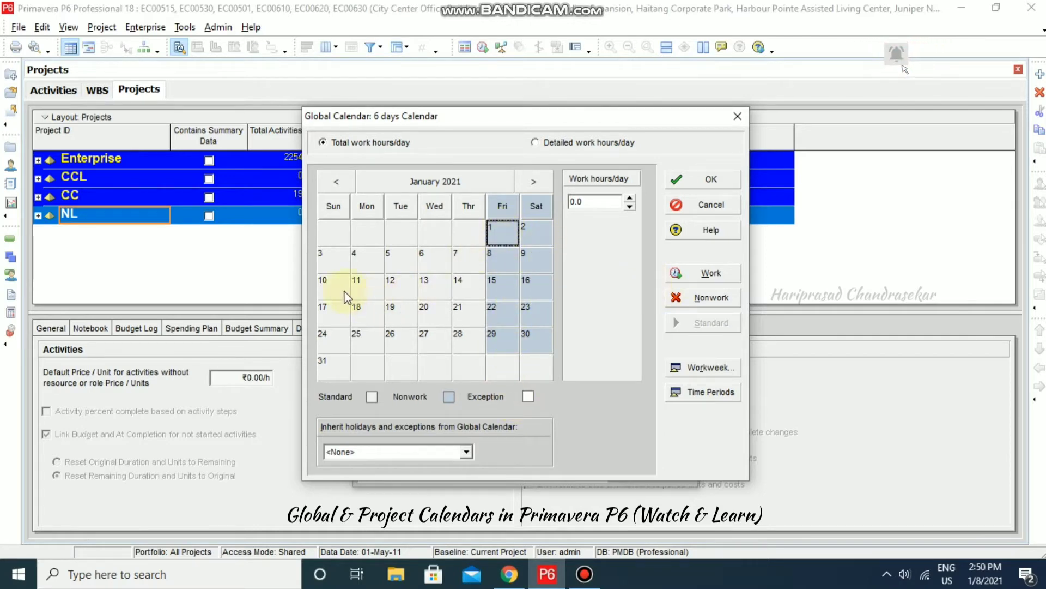
pyautogui.click(334, 312)
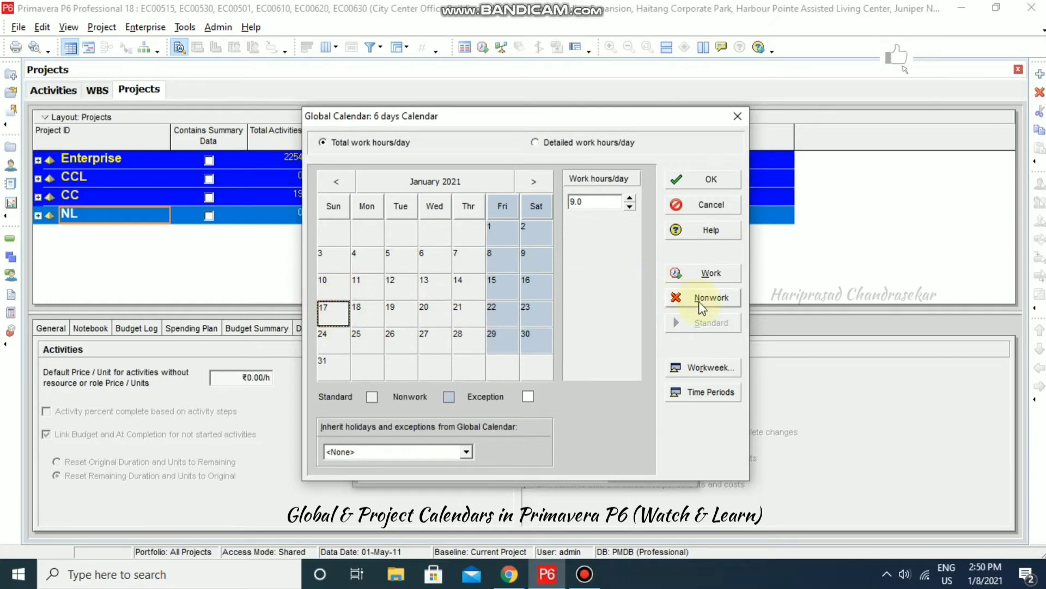
pyautogui.click(717, 299)
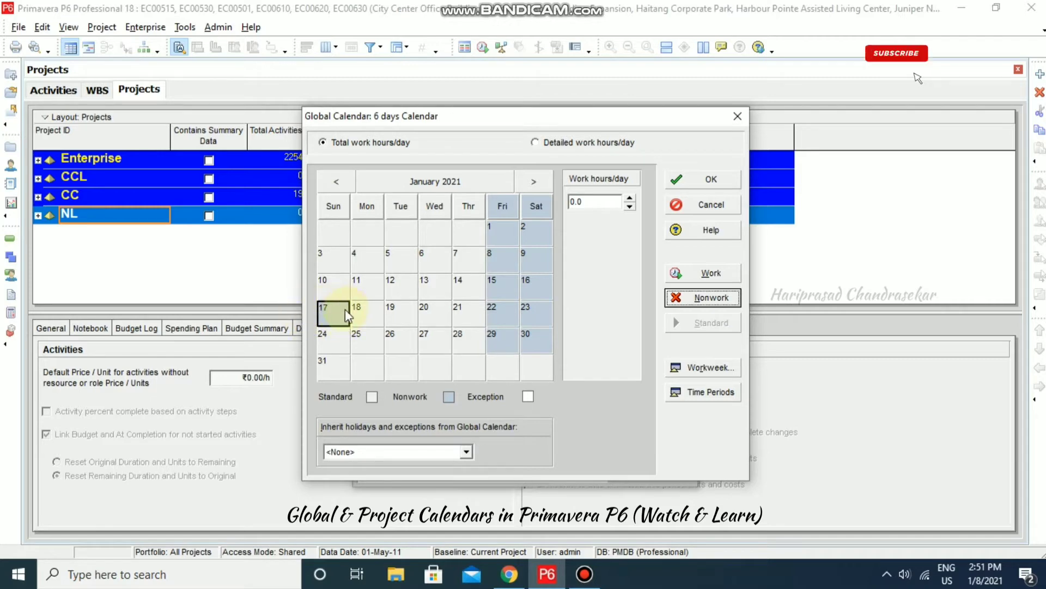
pyautogui.click(703, 298)
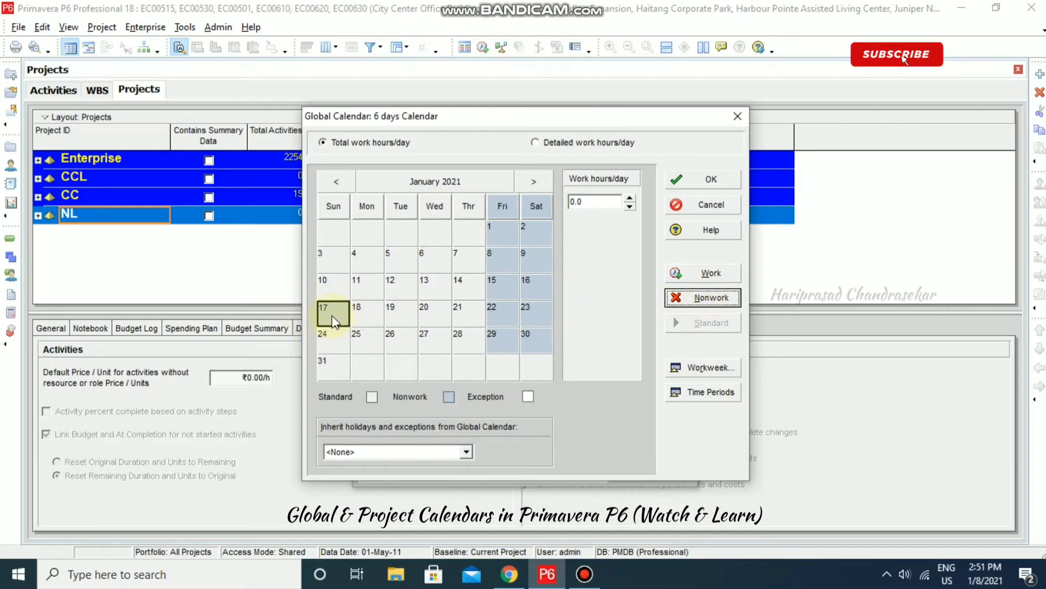
# Set the work hours for Sunday, January 24, 2021 to 4 as an exception
pyautogui.click(334, 341)
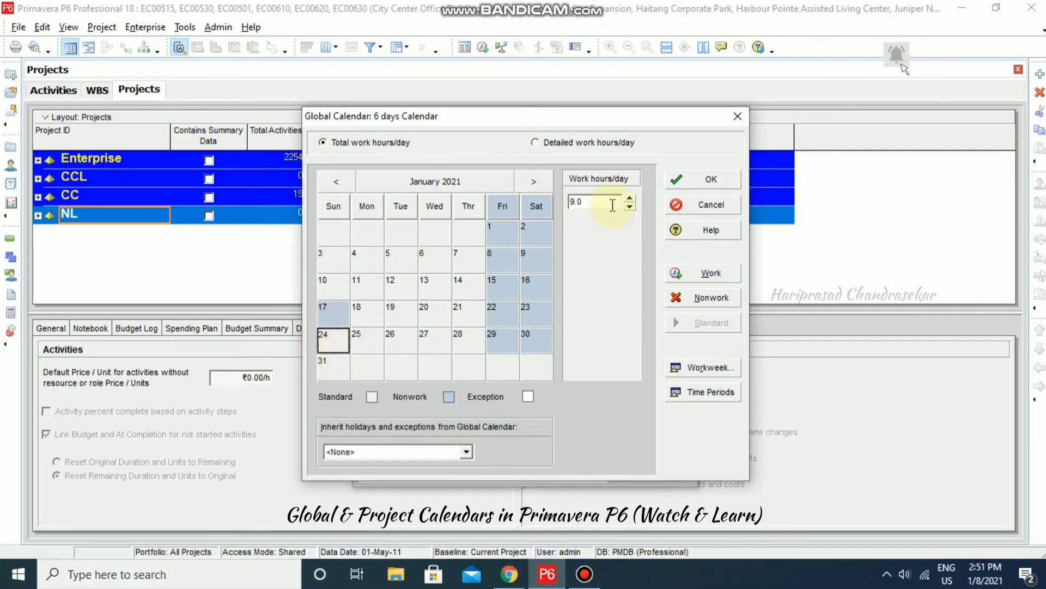
pyautogui.moveTo(613, 205); pyautogui.dragTo(554, 204)
pyautogui.write('4.0')
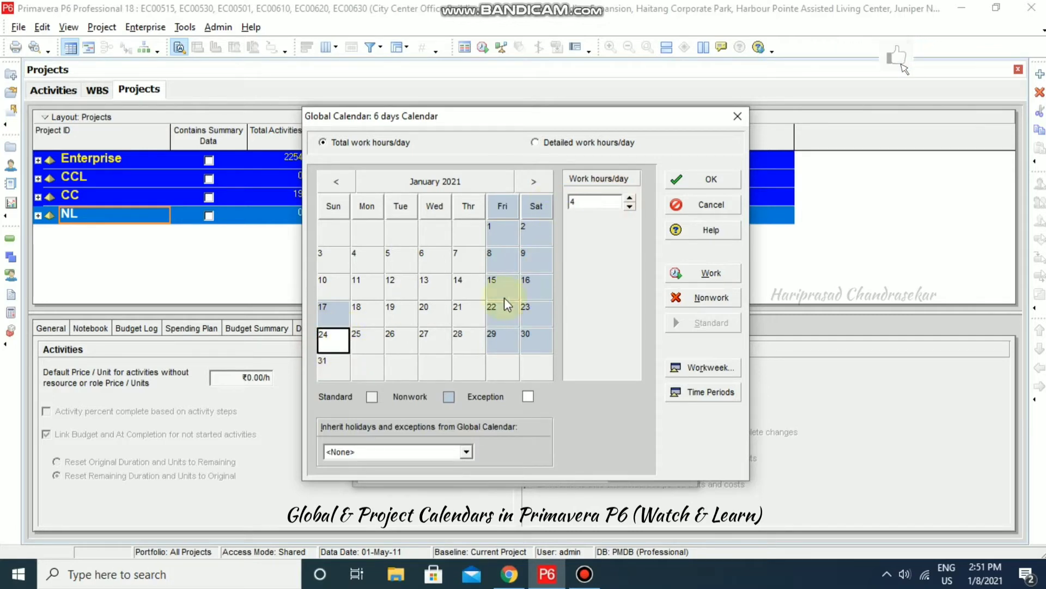
pyautogui.click(443, 305)
pyautogui.click(328, 341)
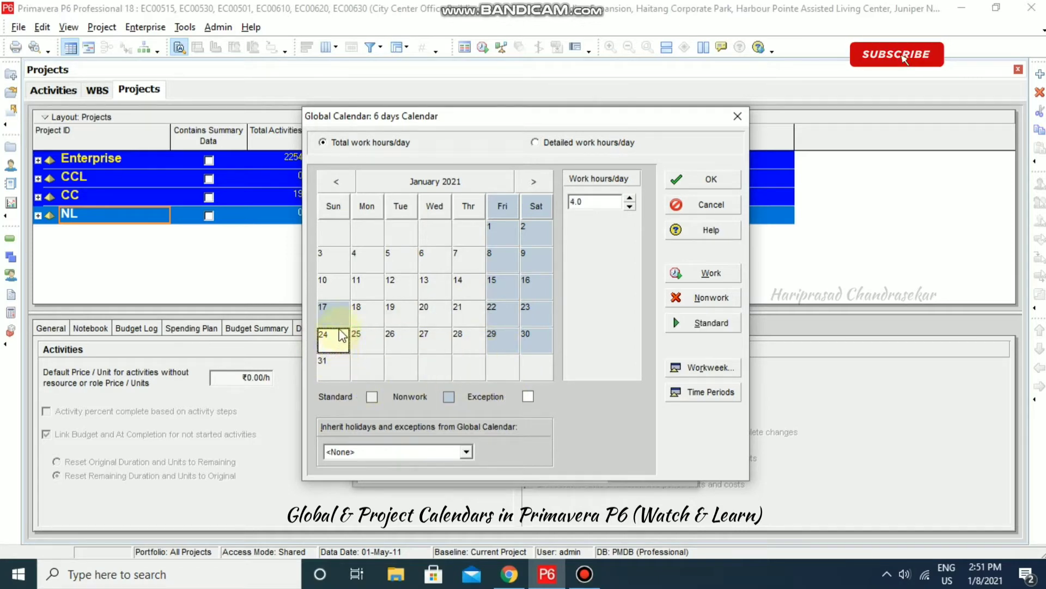
pyautogui.click(362, 309)
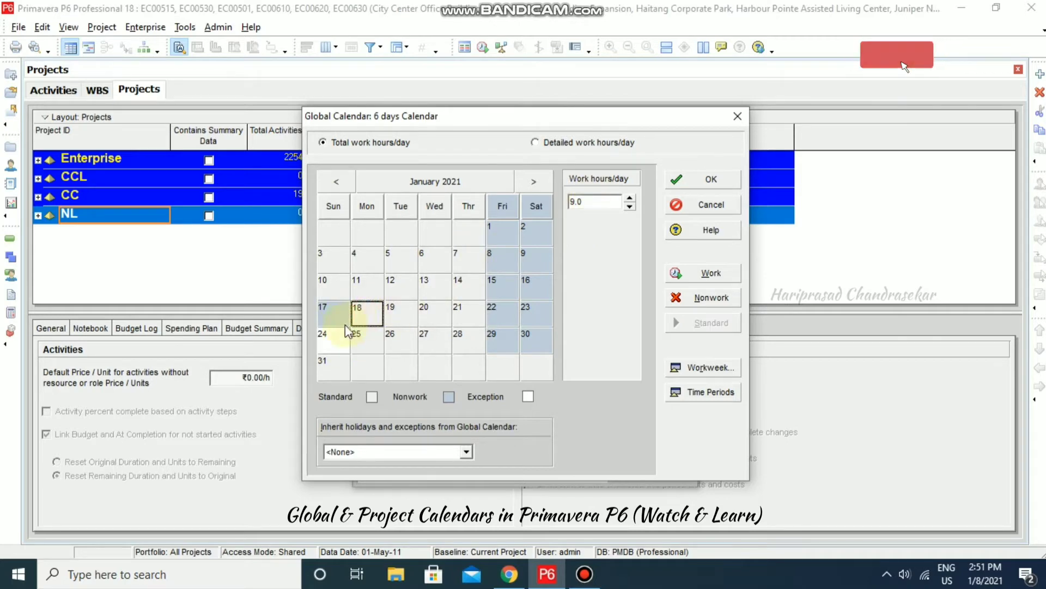
pyautogui.click(335, 339)
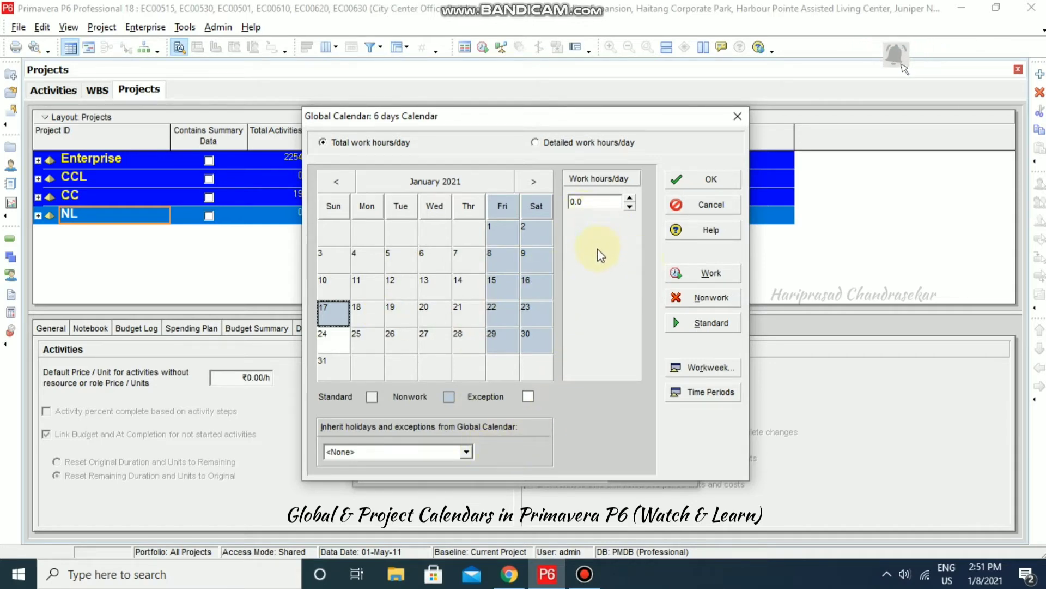
# Set the 6 days Calendar's time periods to 9 hours per day and 45 hours per week
pyautogui.click(708, 393)
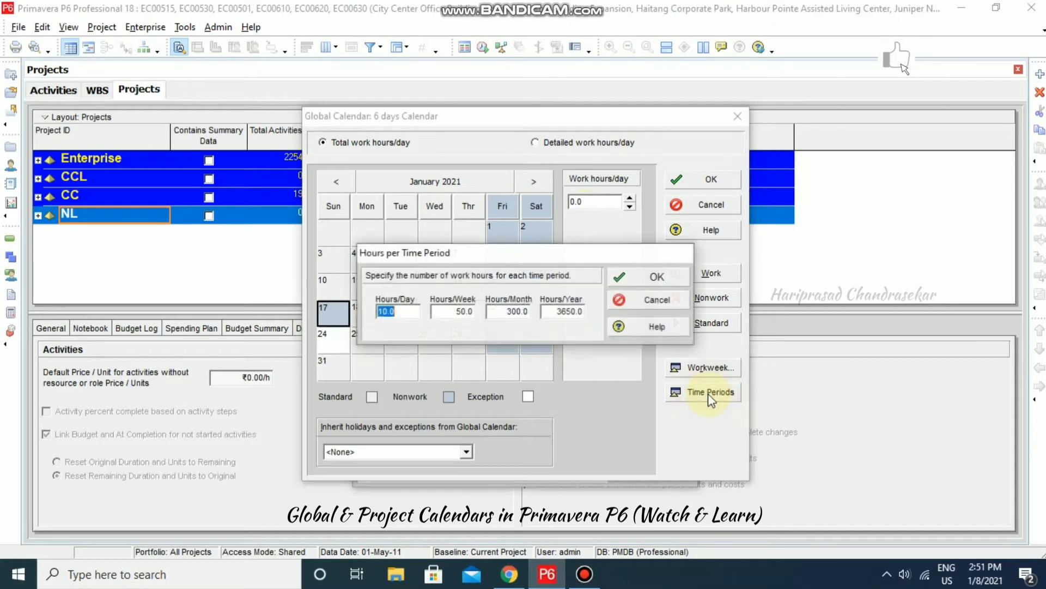
pyautogui.doubleClick(392, 312)
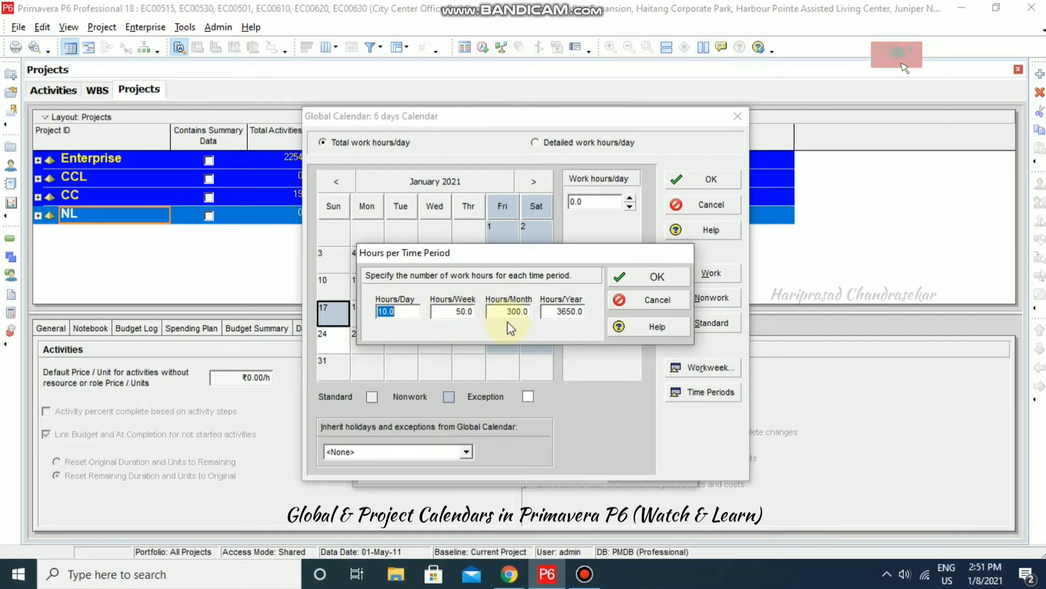
pyautogui.write('8')
pyautogui.press('BackSpace')
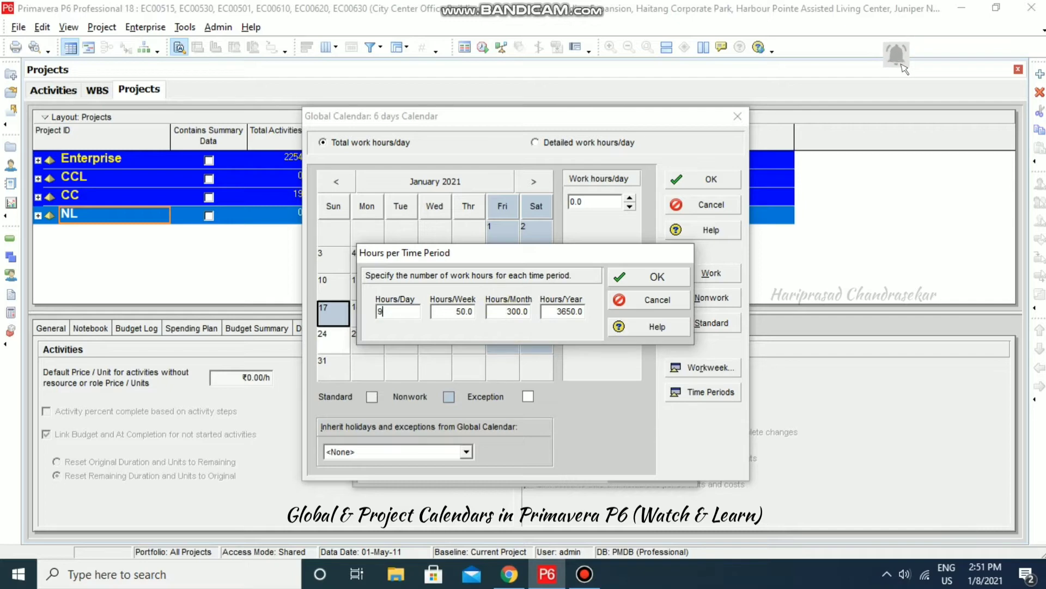
pyautogui.write('9')
pyautogui.doubleClick(438, 311)
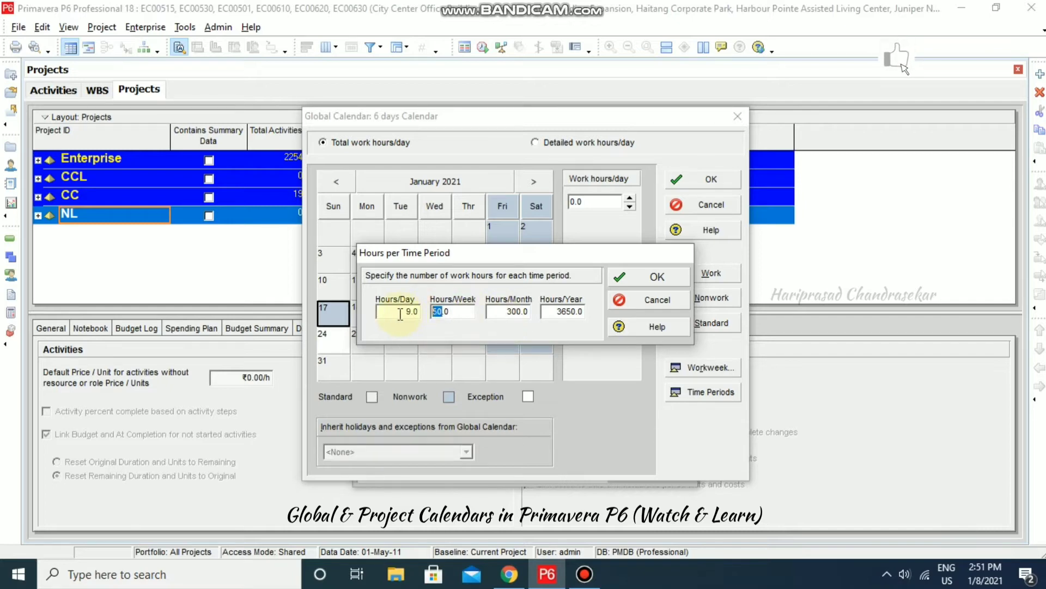
pyautogui.write('45')
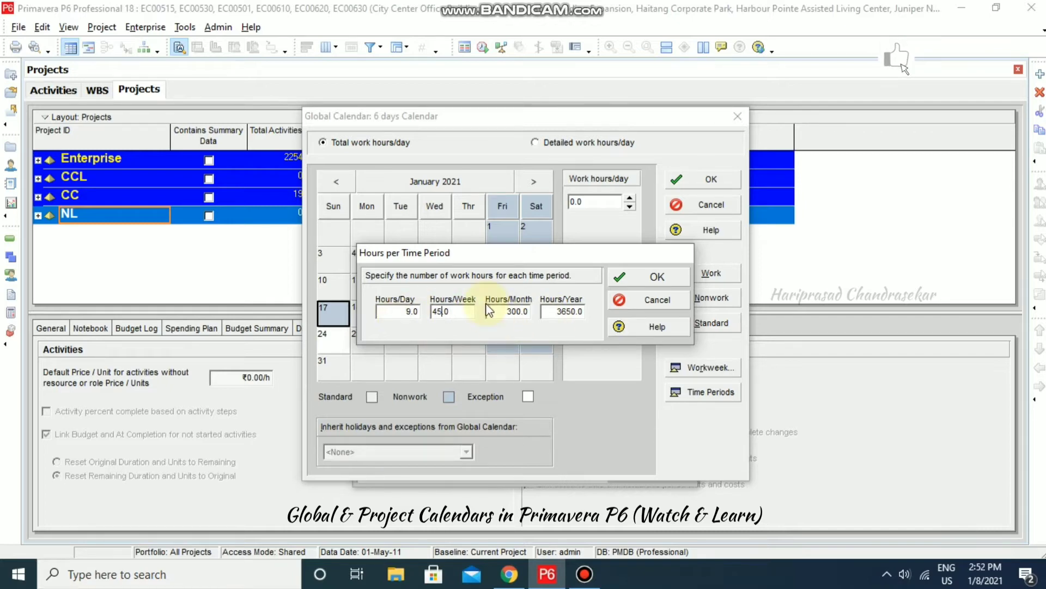
# Switch to the Windows Calculator to multiply 9 by 30, and set the calendar's hours per month to 270
pyautogui.click(509, 310)
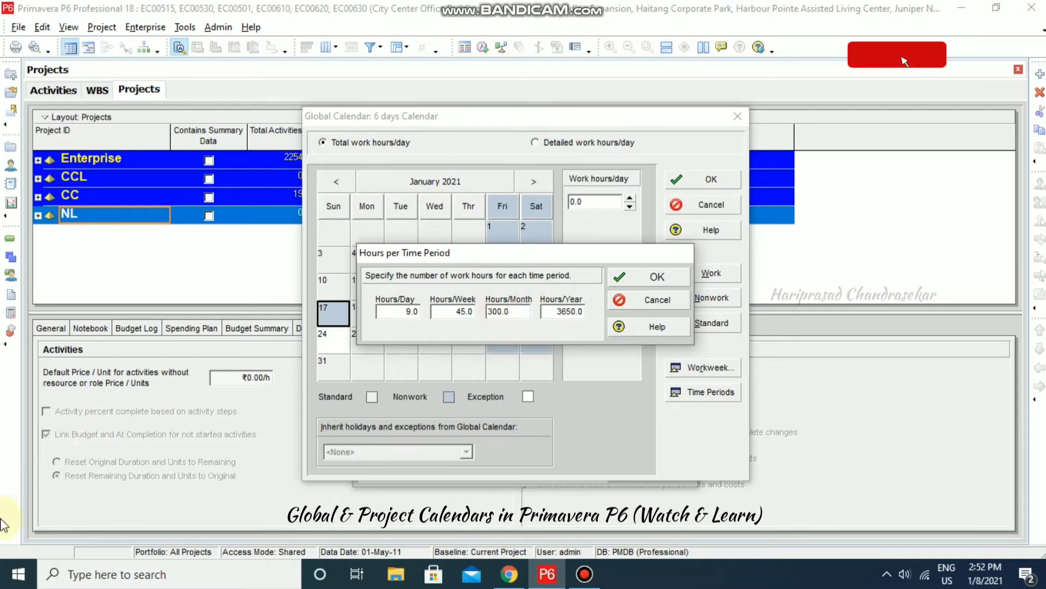
pyautogui.click(15, 583)
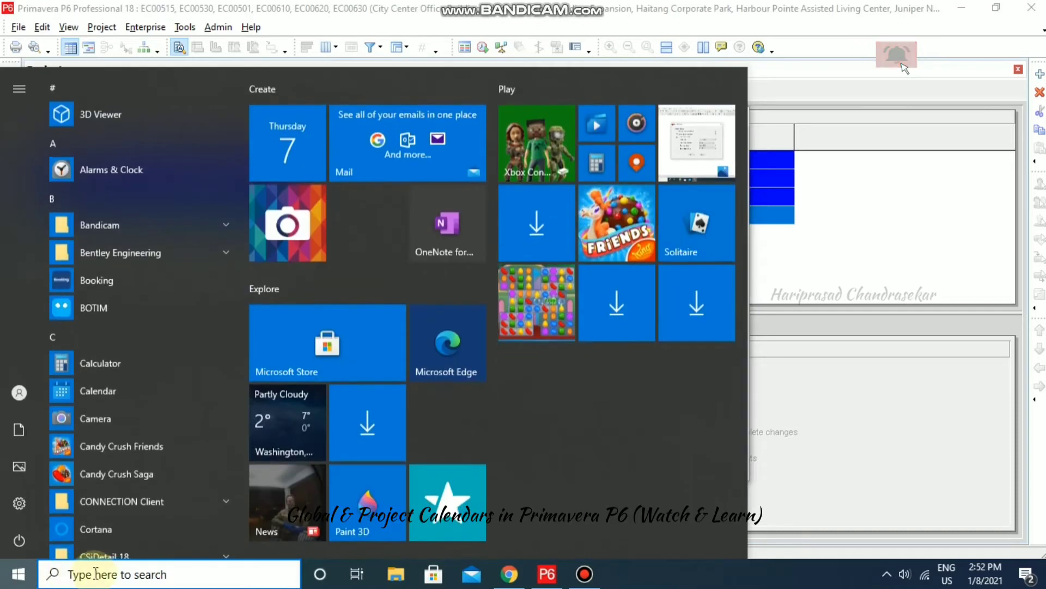
pyautogui.click(106, 393)
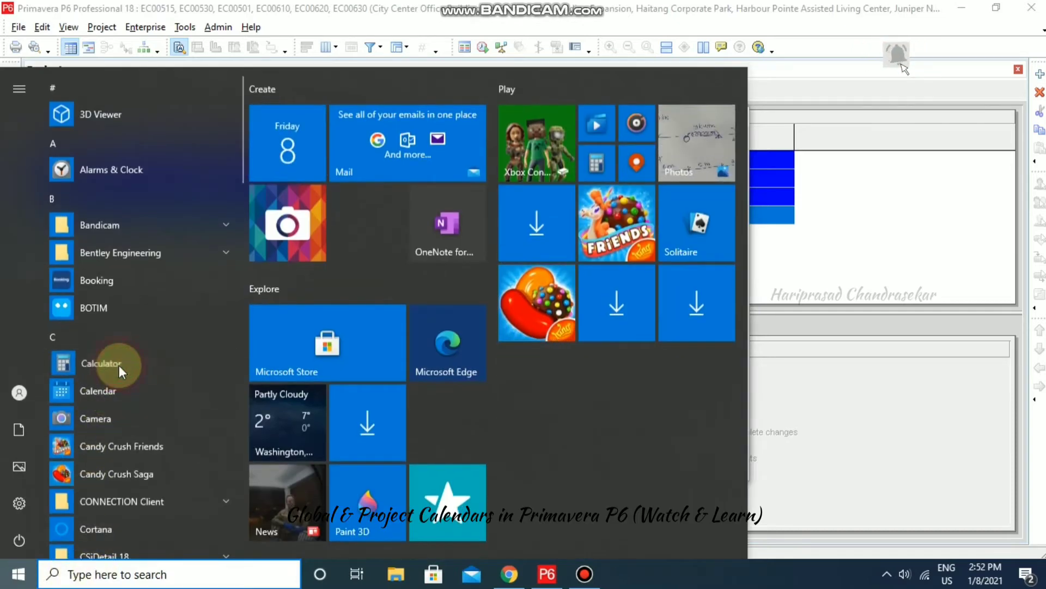
pyautogui.click(134, 358)
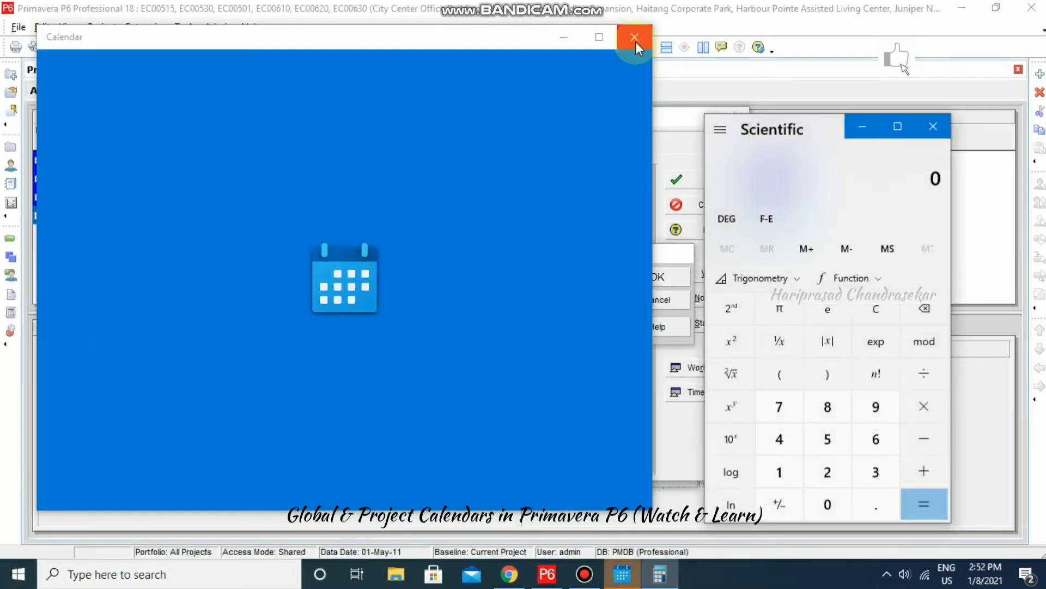
pyautogui.click(634, 37)
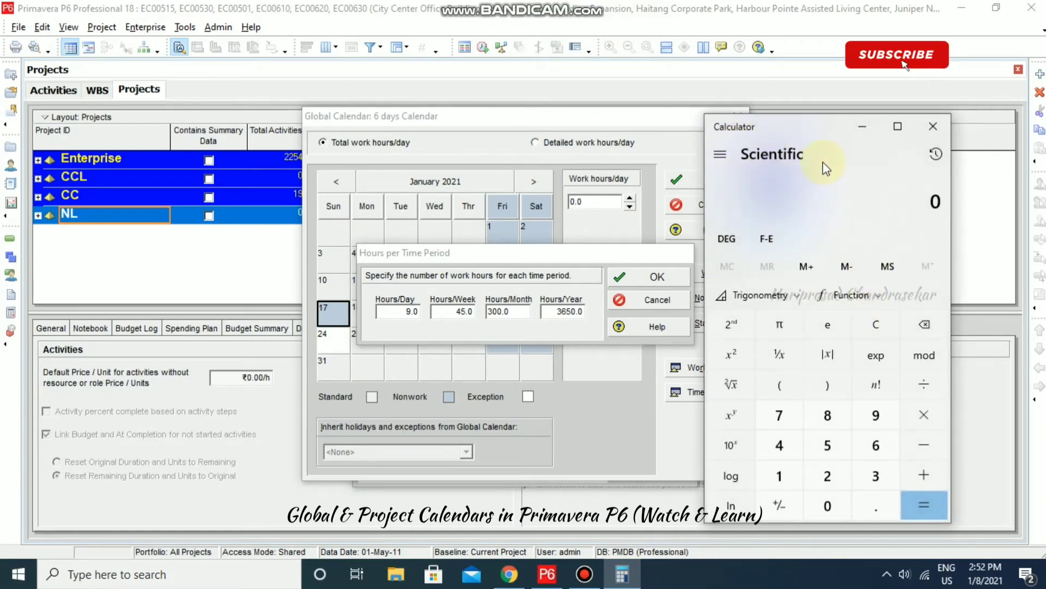
pyautogui.write('9')
pyautogui.write('*30')
pyautogui.press('Return')
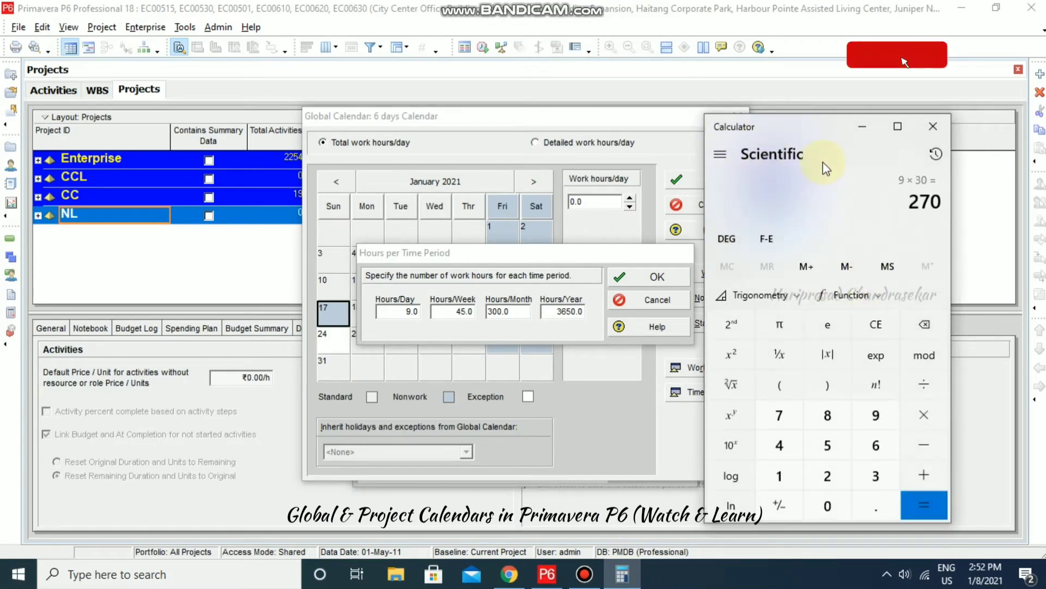
pyautogui.click(497, 312)
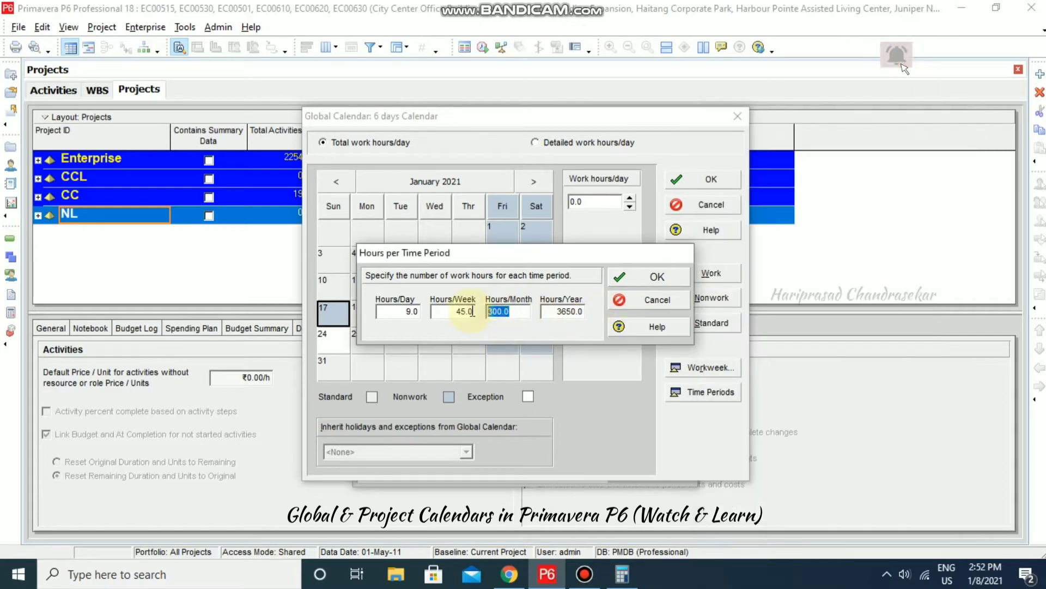
pyautogui.doubleClick(498, 312)
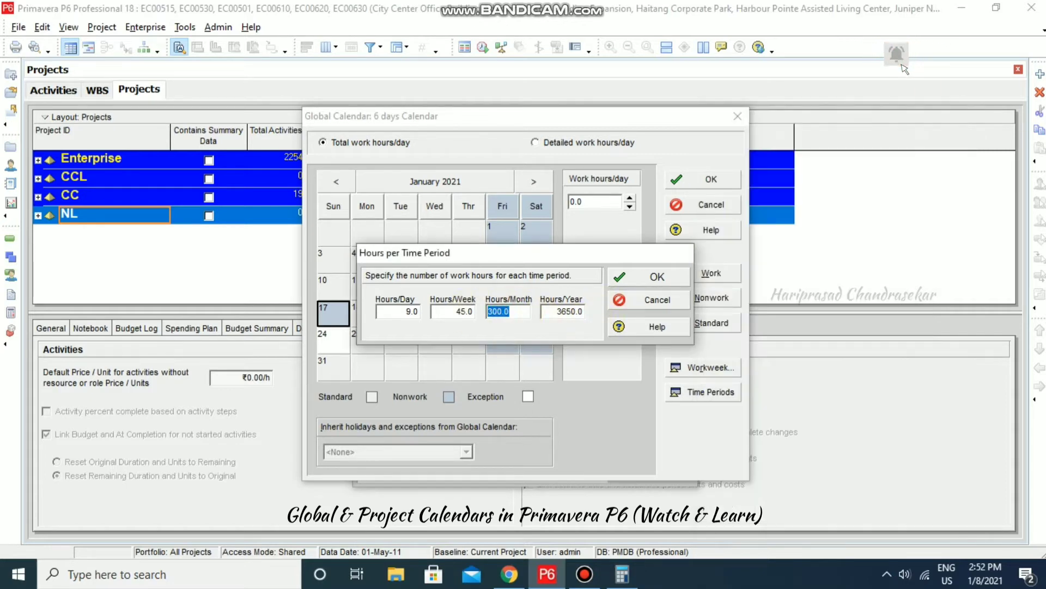
# Switch to the Windows Calculator and multiply 365 by 9 to work out the hours per year
pyautogui.click(622, 574)
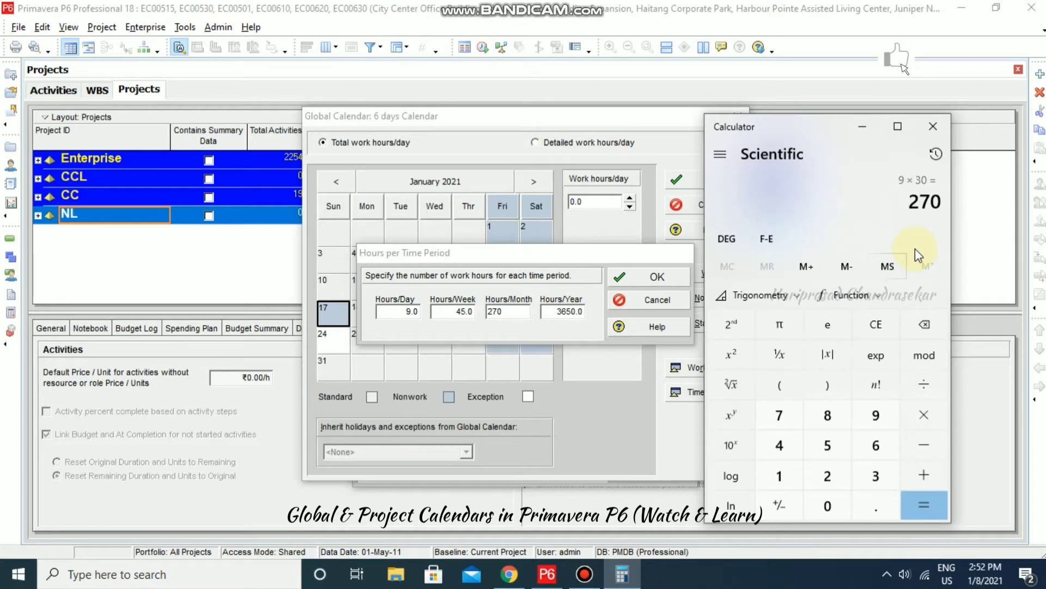
pyautogui.press('Delete')
pyautogui.write('365')
pyautogui.write('*')
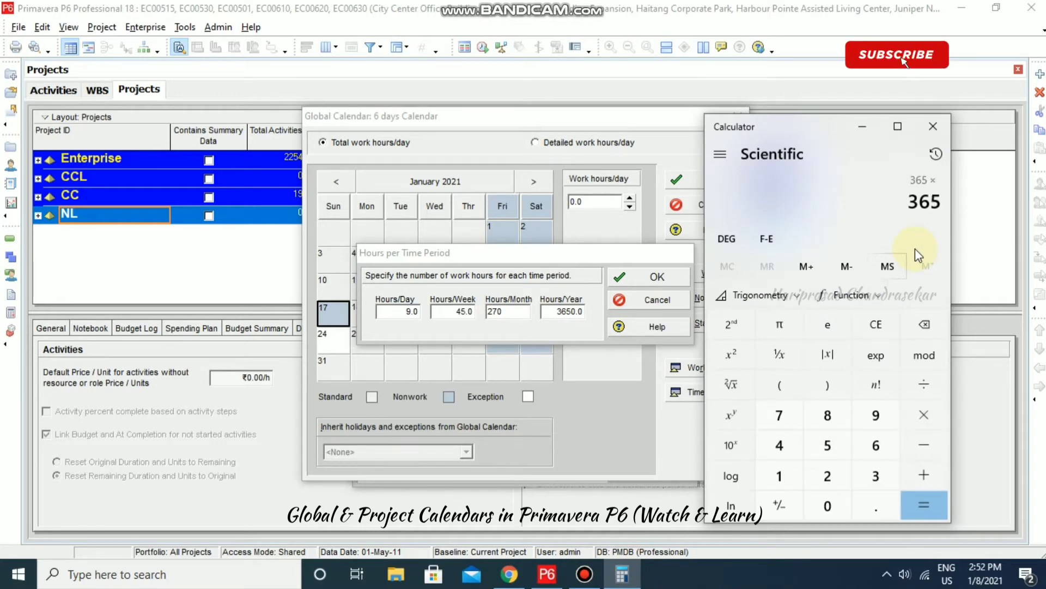
pyautogui.write('9')
pyautogui.press('Return')
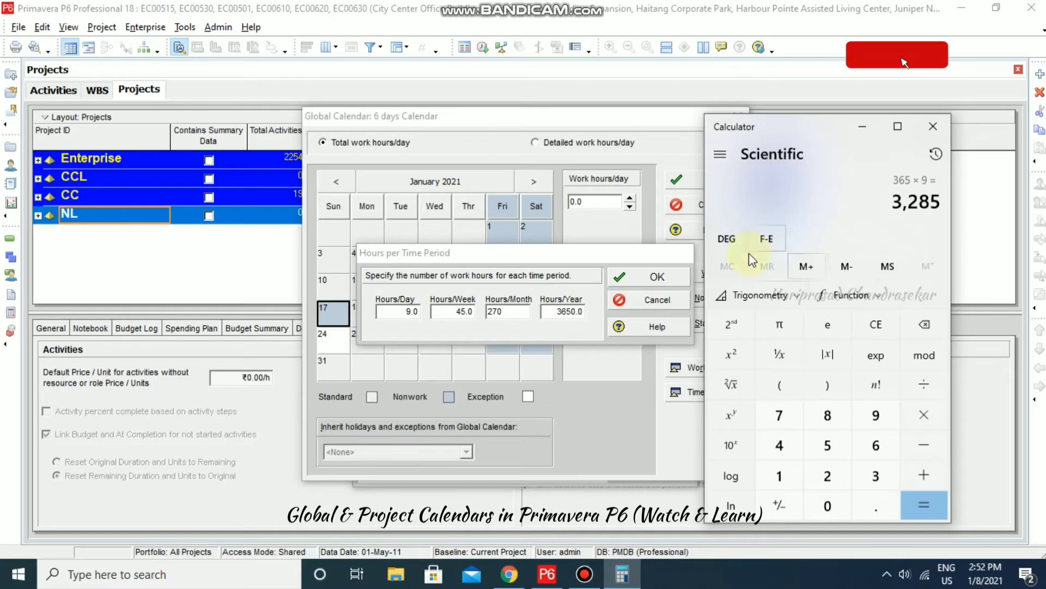
# Set the calendar's hours per year to 3285, save the time periods and review the stored values
pyautogui.click(586, 316)
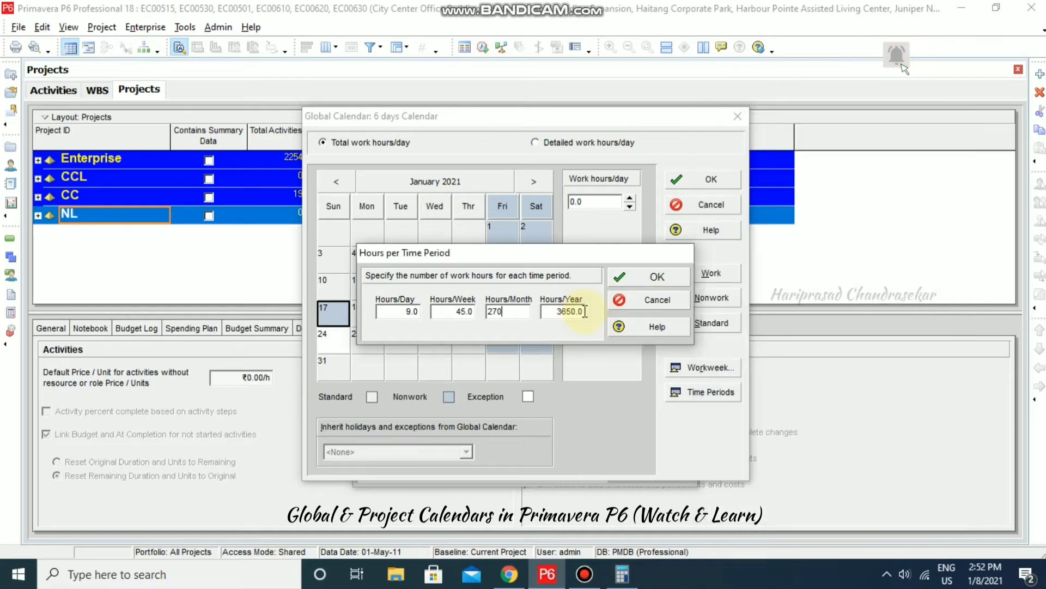
pyautogui.doubleClick(585, 312)
pyautogui.write('3285')
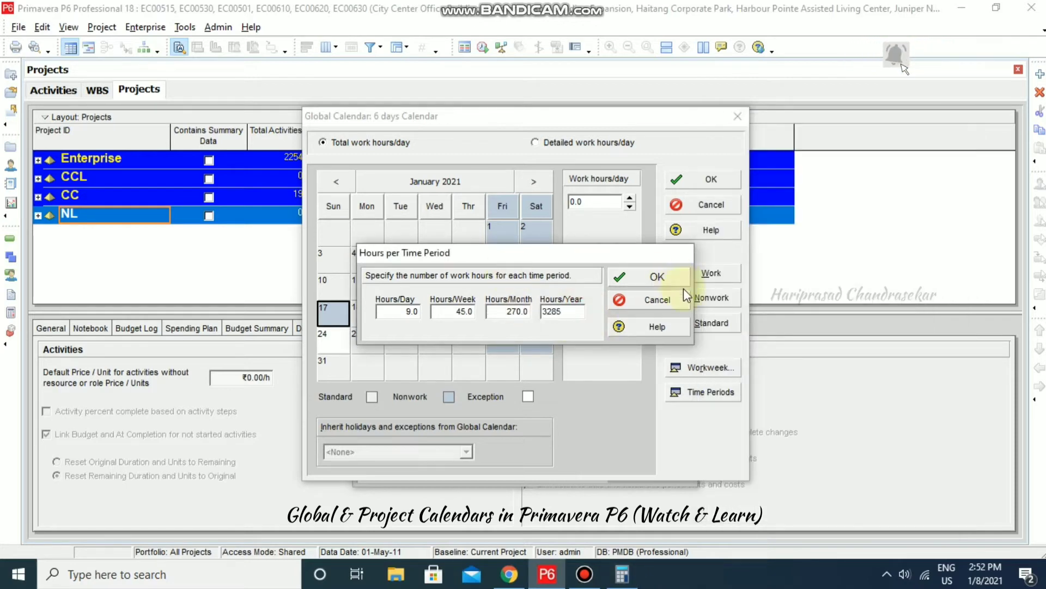
pyautogui.click(673, 280)
pyautogui.click(708, 395)
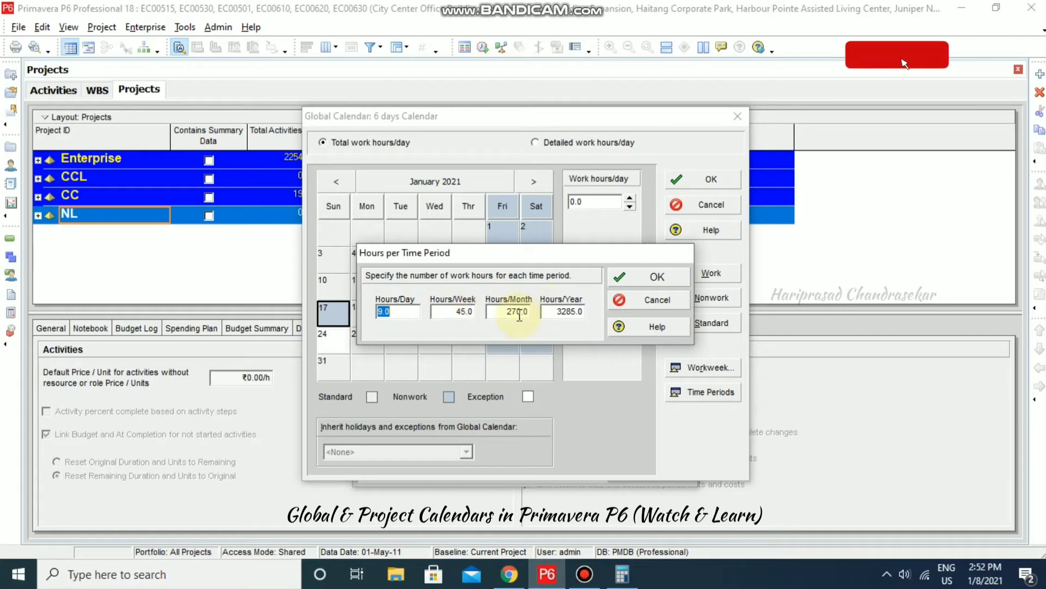
pyautogui.click(632, 277)
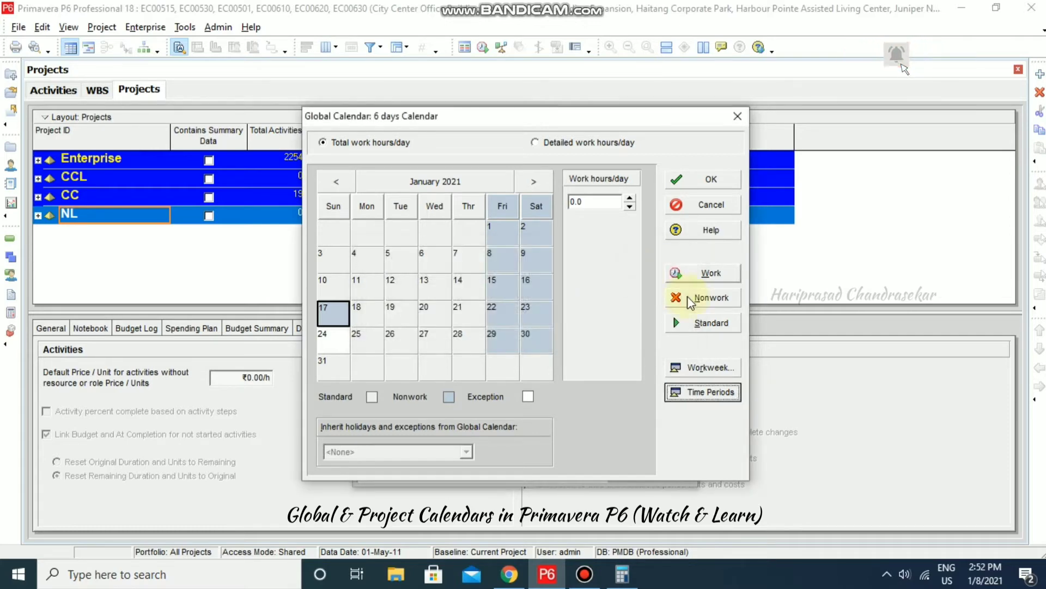
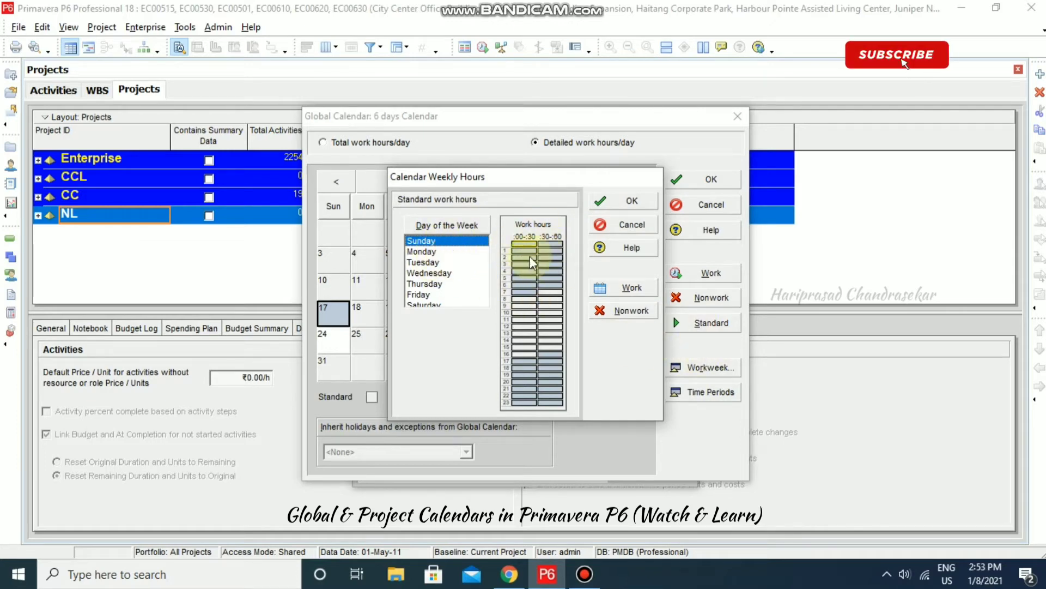
# In the detailed weekly hours, make the 7:30 to 9:00 slots nonwork for Sunday through Thursday
pyautogui.moveTo(519, 264); pyautogui.dragTo(541, 272)
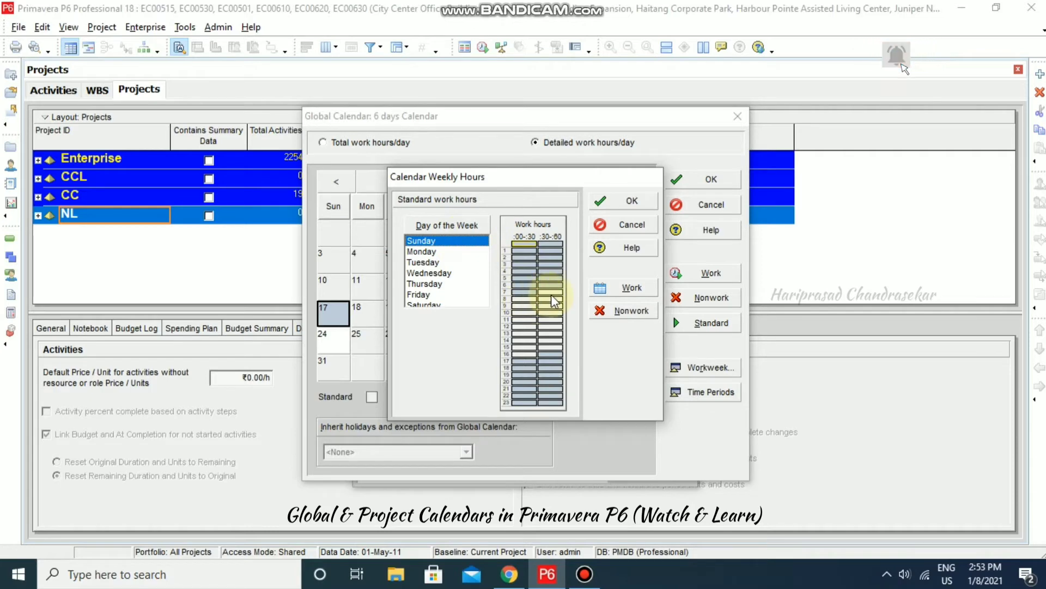
pyautogui.moveTo(517, 333); pyautogui.dragTo(531, 355)
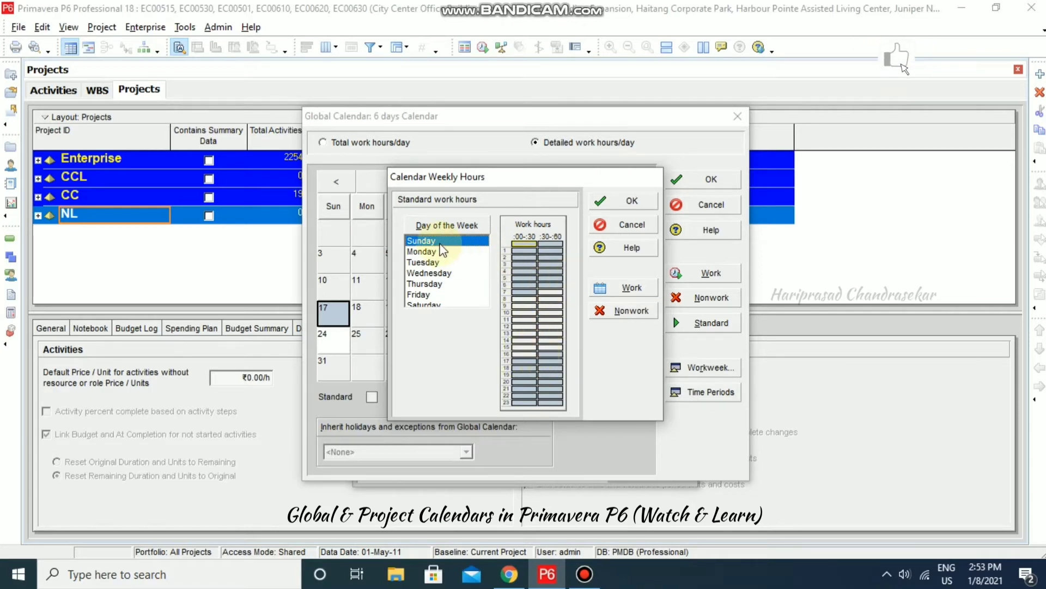
pyautogui.keyDown('shift'); pyautogui.click(425, 284); pyautogui.keyUp('shift')
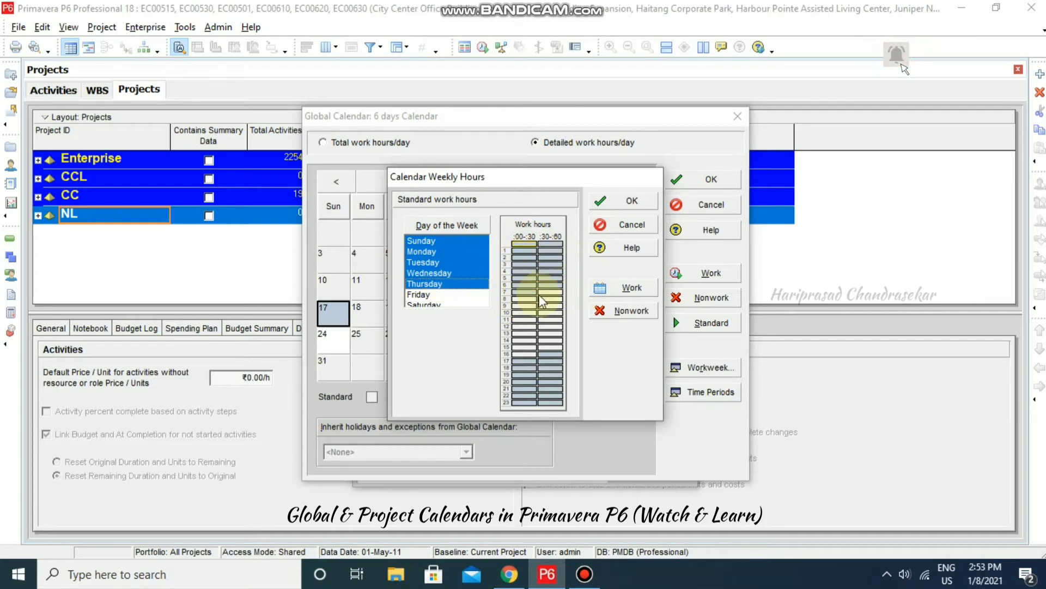
pyautogui.click(600, 313)
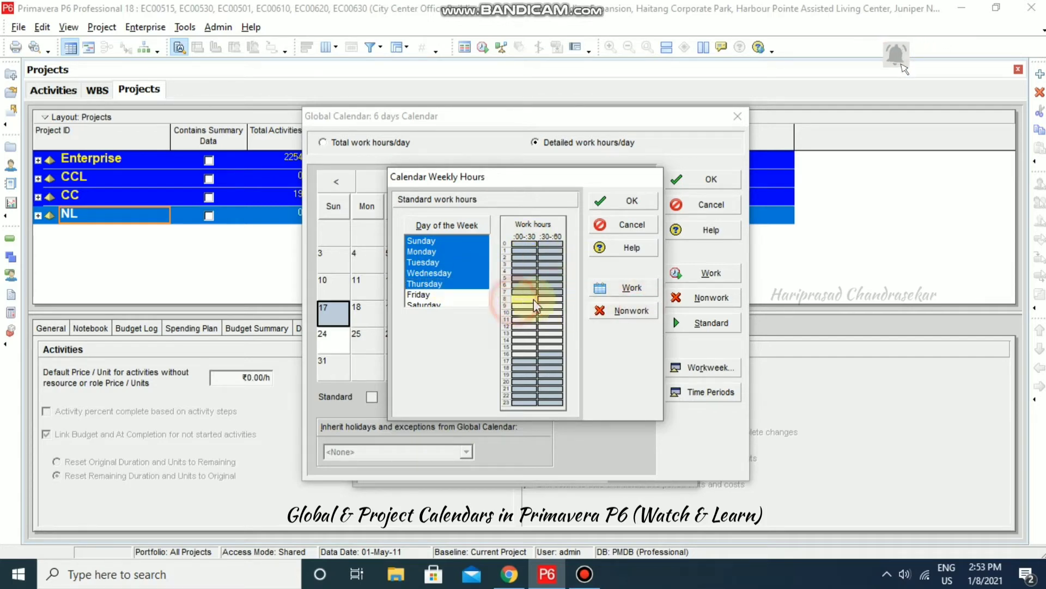
pyautogui.click(537, 305)
pyautogui.click(600, 314)
pyautogui.click(530, 314)
pyautogui.click(530, 309)
pyautogui.click(551, 321)
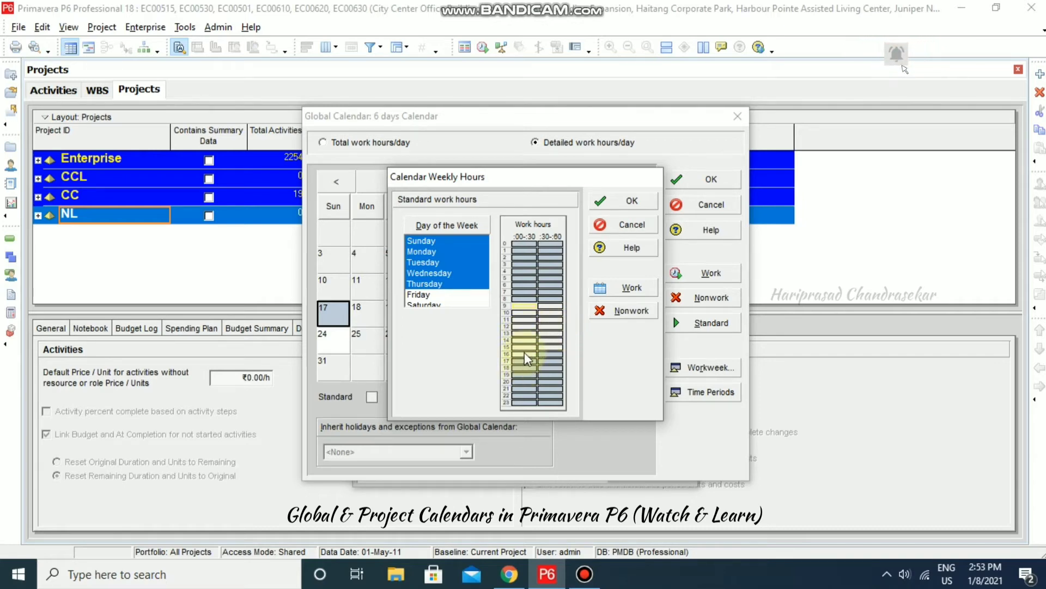
# Extend the detailed work hours of Sunday through Thursday to 19:00
pyautogui.moveTo(524, 355); pyautogui.dragTo(554, 364)
pyautogui.click(622, 293)
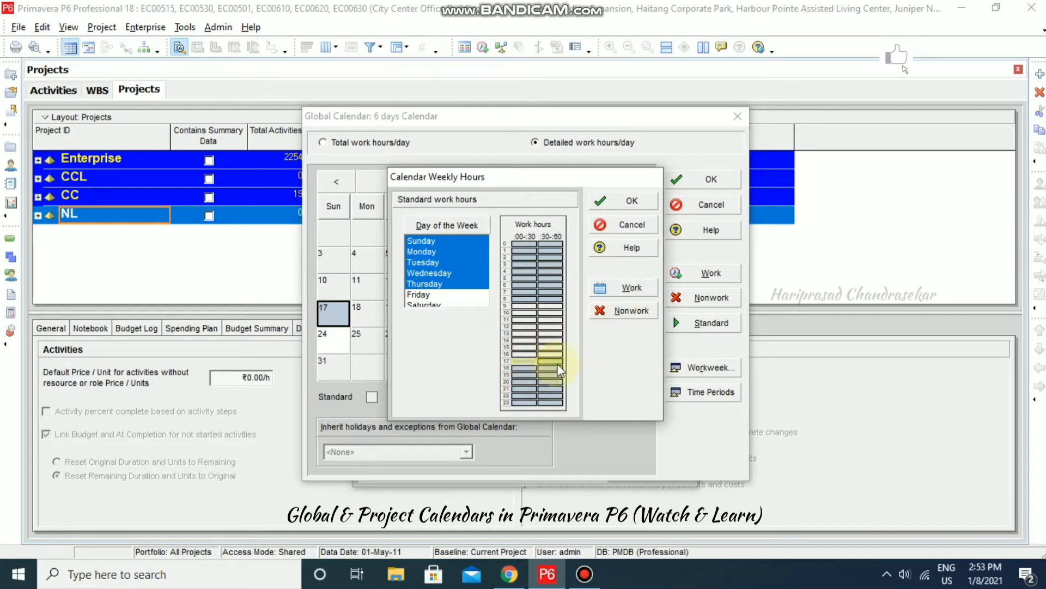
pyautogui.click(624, 287)
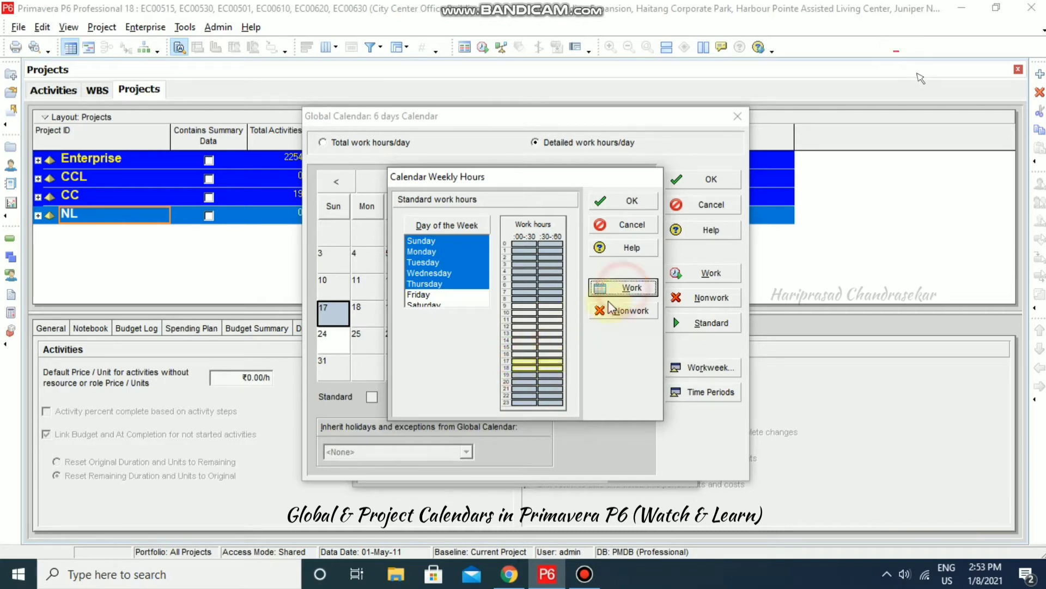
pyautogui.moveTo(519, 305); pyautogui.dragTo(542, 378)
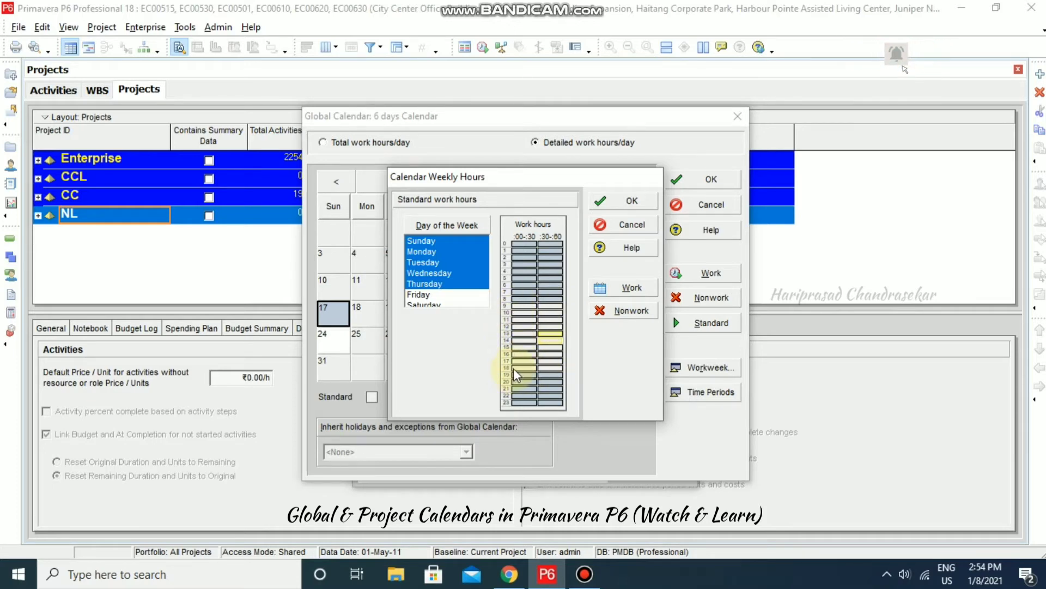
pyautogui.click(536, 376)
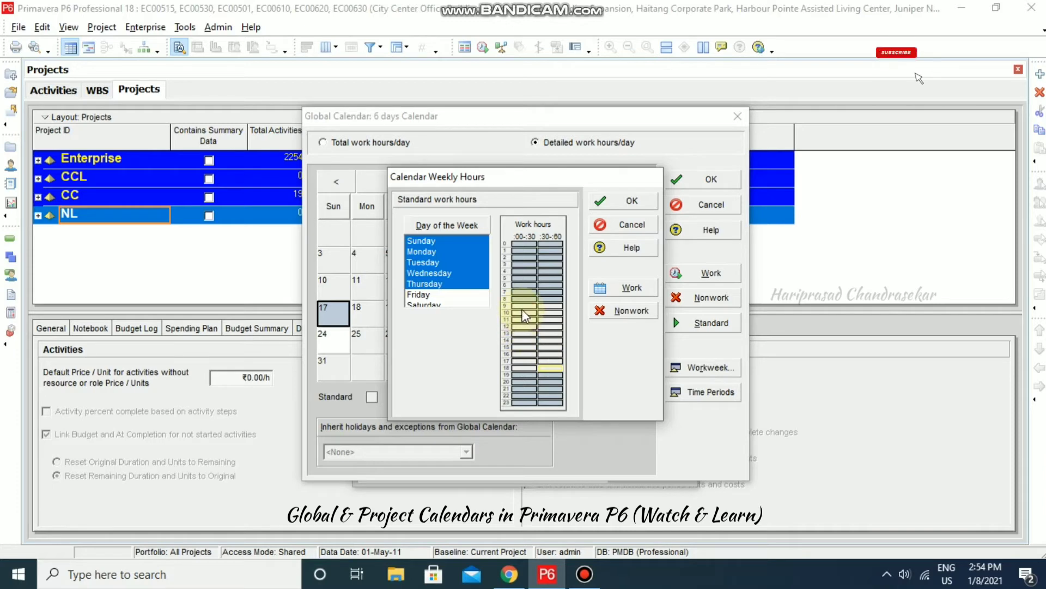
# Make the 12:00 to 13:00 slots a nonwork break for Sunday through Thursday
pyautogui.click(524, 326)
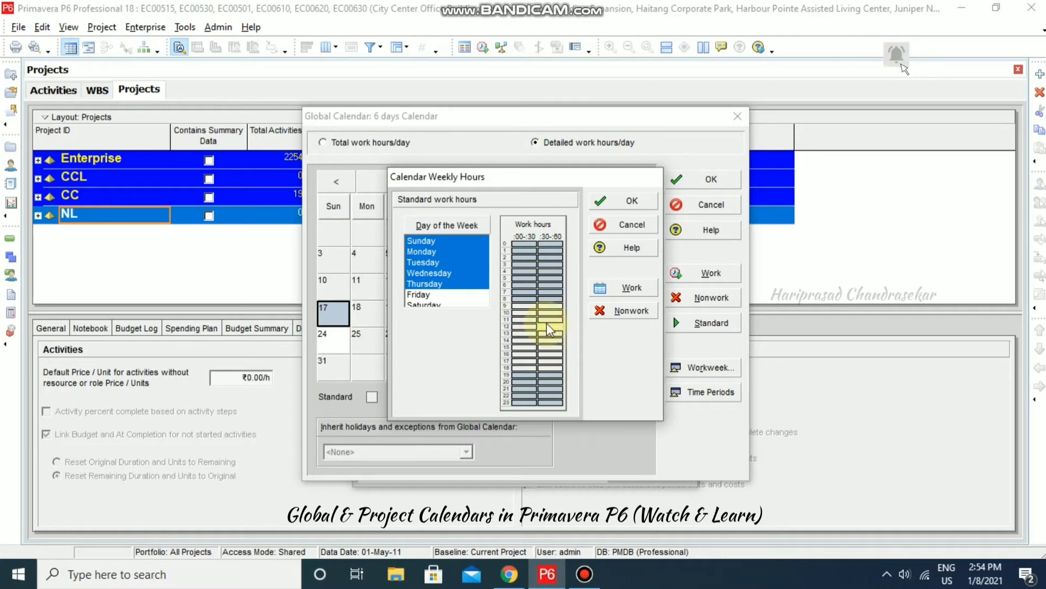
pyautogui.click(626, 313)
pyautogui.click(552, 327)
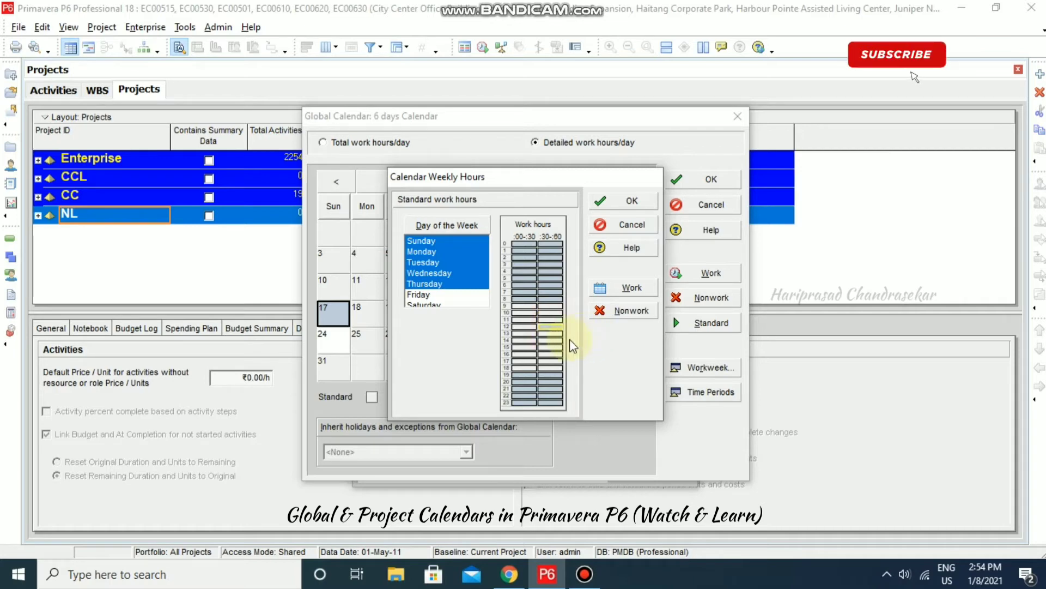
pyautogui.click(632, 310)
pyautogui.click(631, 312)
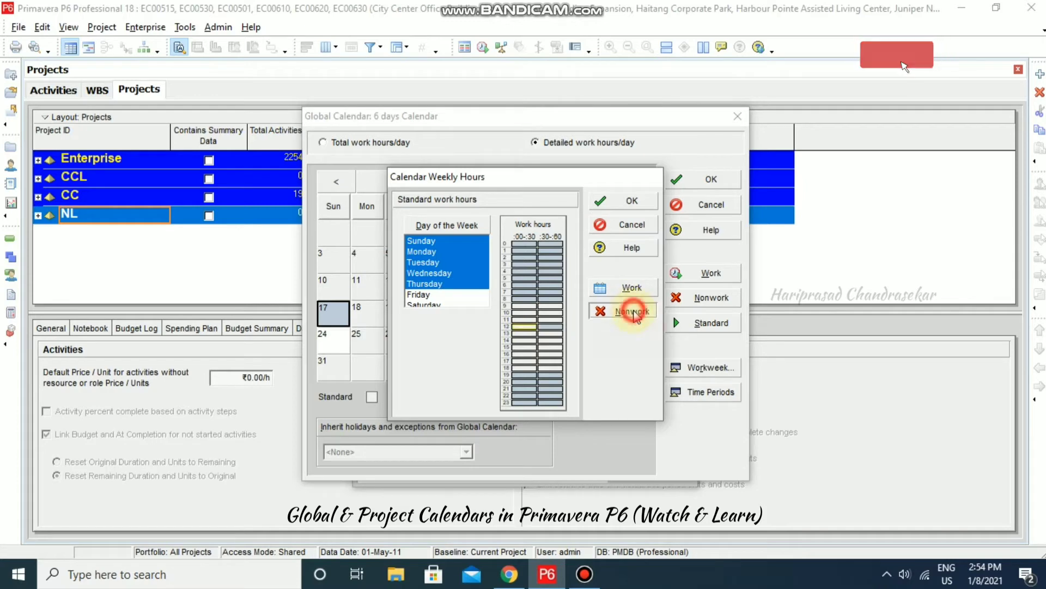
# Mark the 8:30 to 9:00 slot as work time for Sunday through Thursday
pyautogui.click(544, 334)
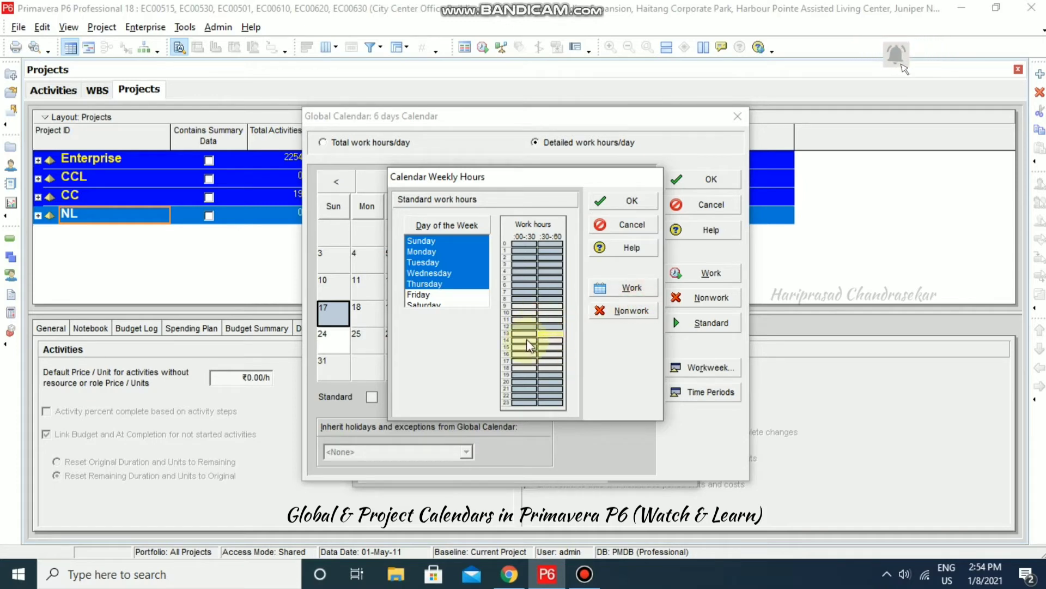
pyautogui.click(550, 299)
pyautogui.click(625, 288)
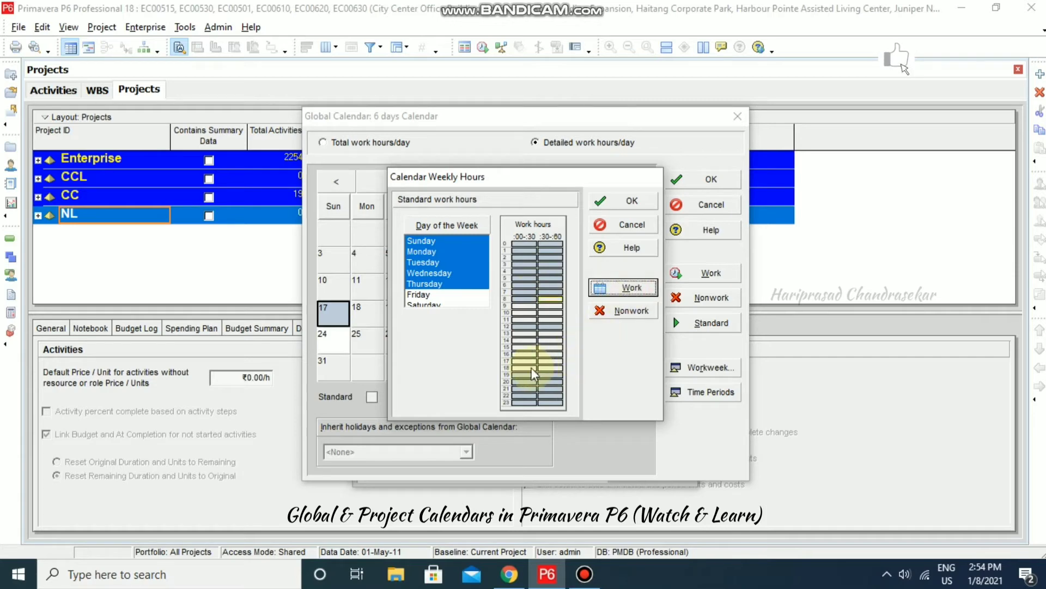
# Mark the 19:00 to 19:30 slot as work time for Sunday through Thursday and accept the detailed weekly hours
pyautogui.click(525, 376)
pyautogui.click(632, 287)
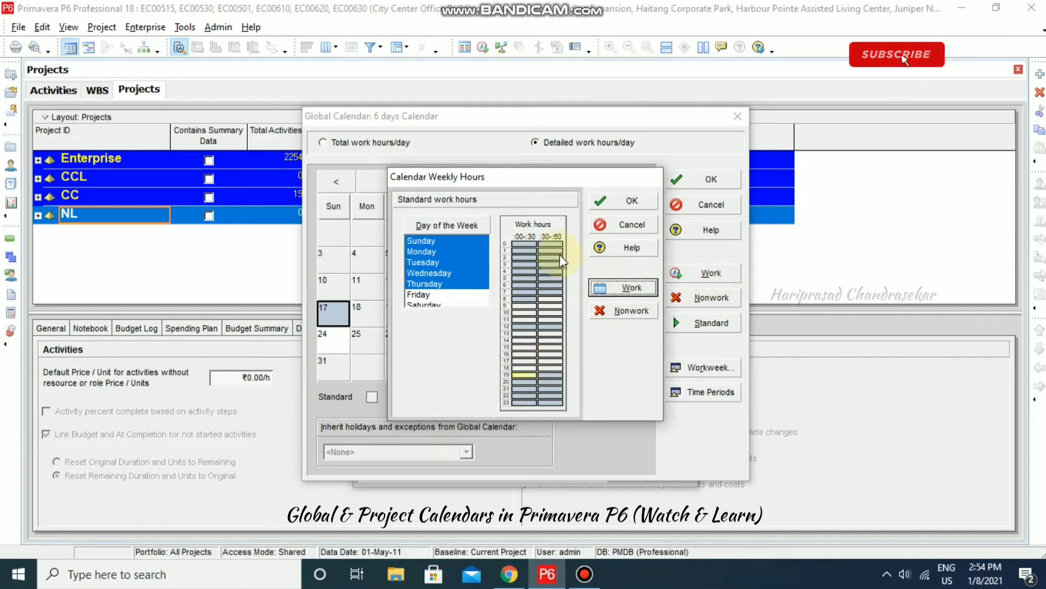
pyautogui.click(630, 202)
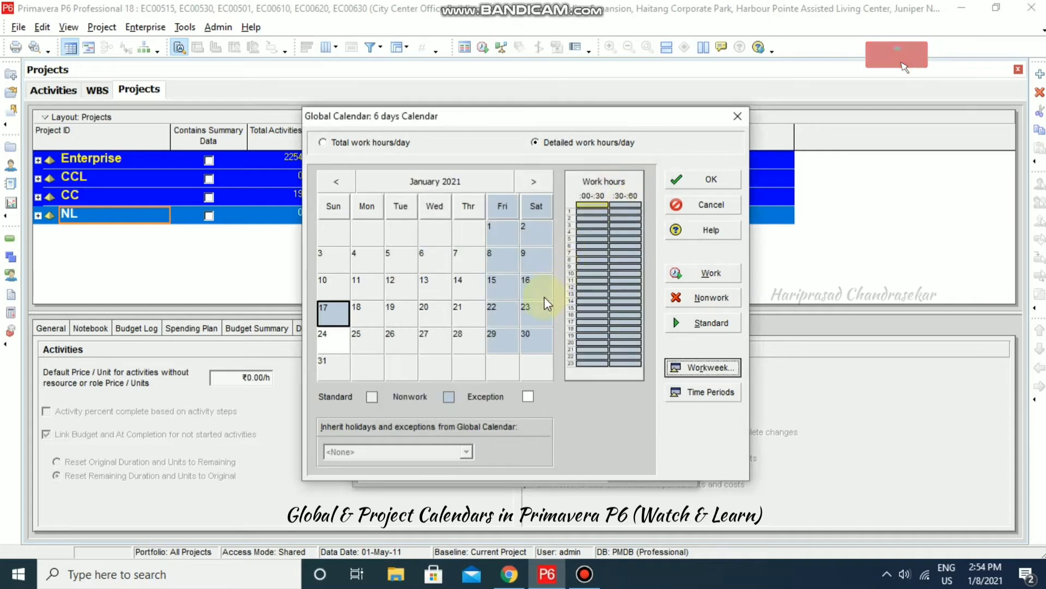
# Check the hourly work slots of Wednesday 6 January 2021 and save the 6 days Calendar
pyautogui.click(434, 267)
pyautogui.moveTo(631, 266); pyautogui.dragTo(624, 297)
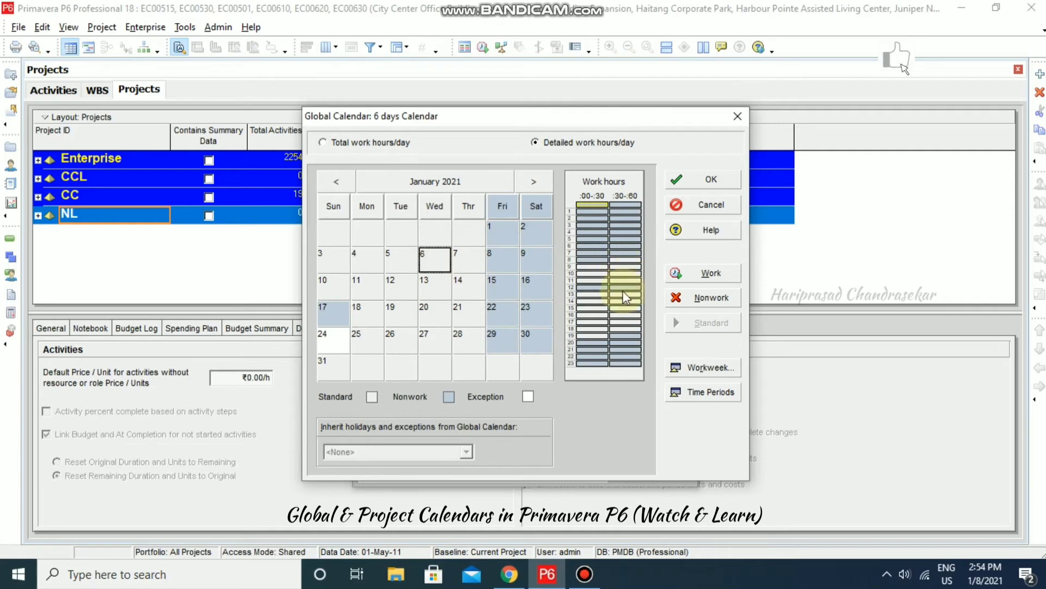
pyautogui.click(591, 278)
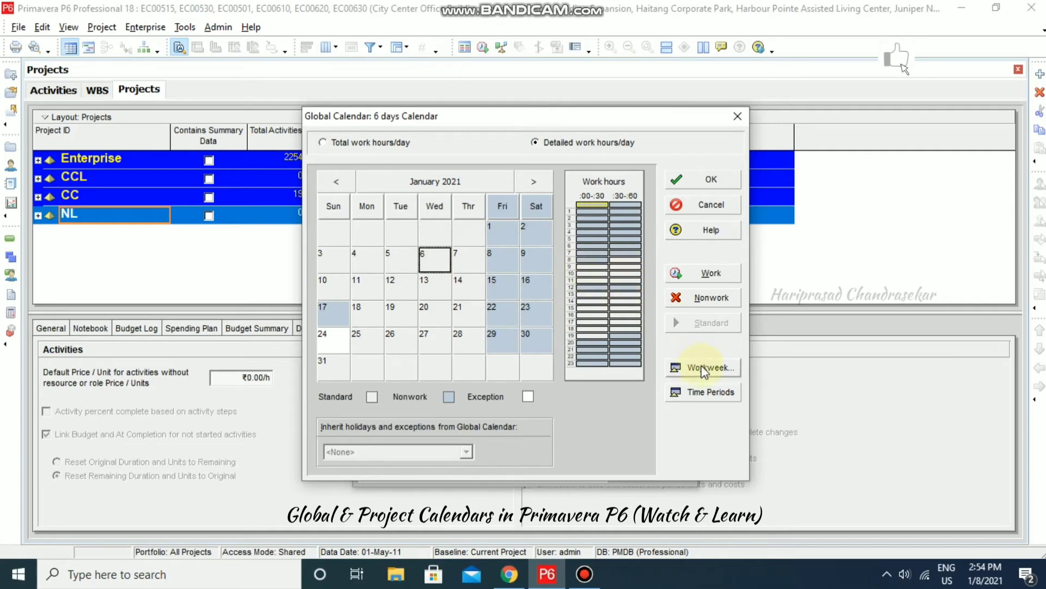
pyautogui.click(627, 266)
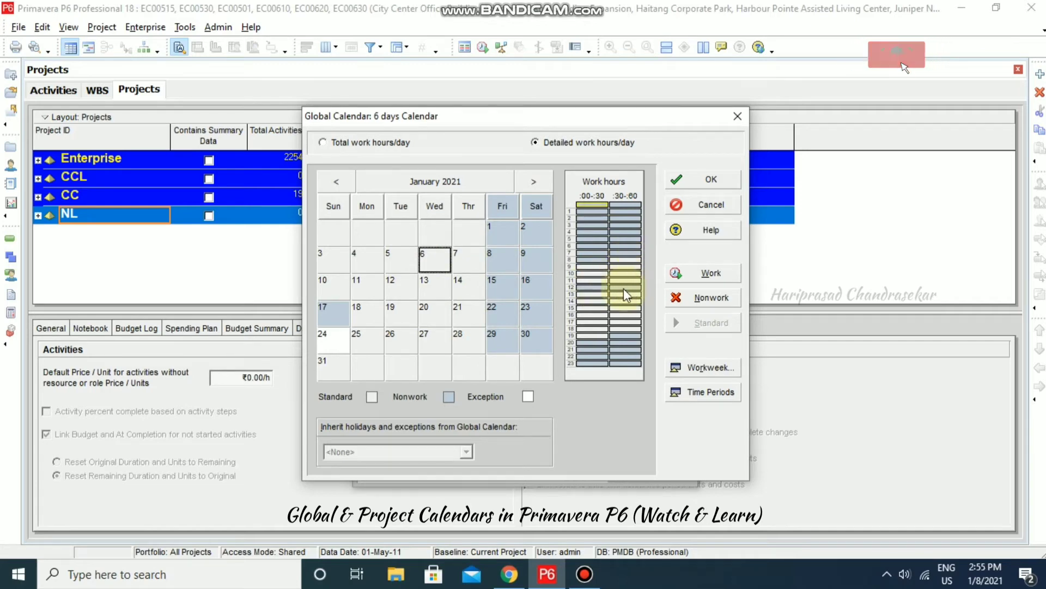
pyautogui.moveTo(591, 315); pyautogui.dragTo(594, 339)
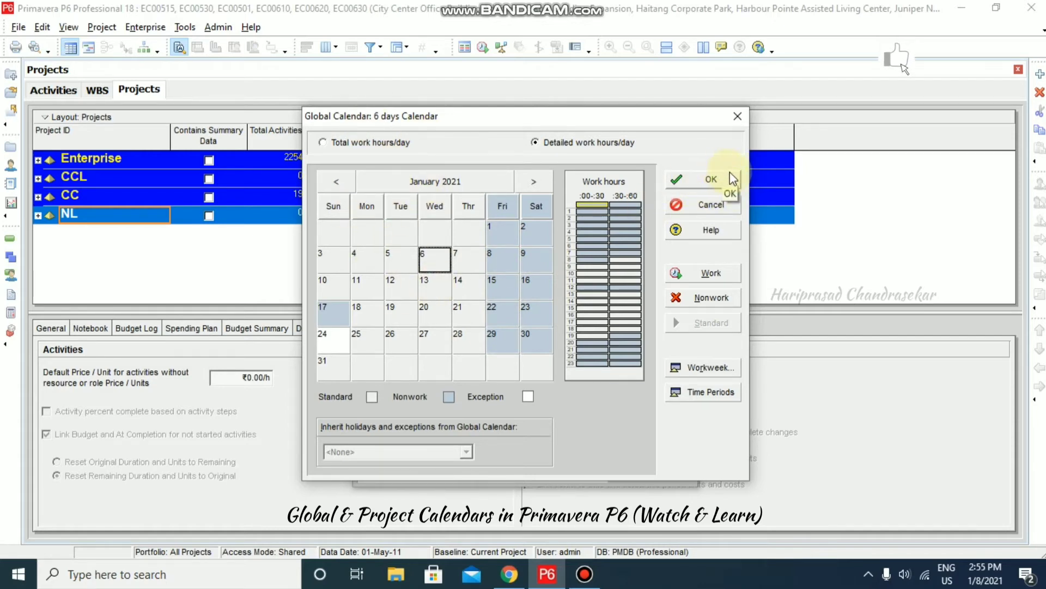
pyautogui.click(707, 178)
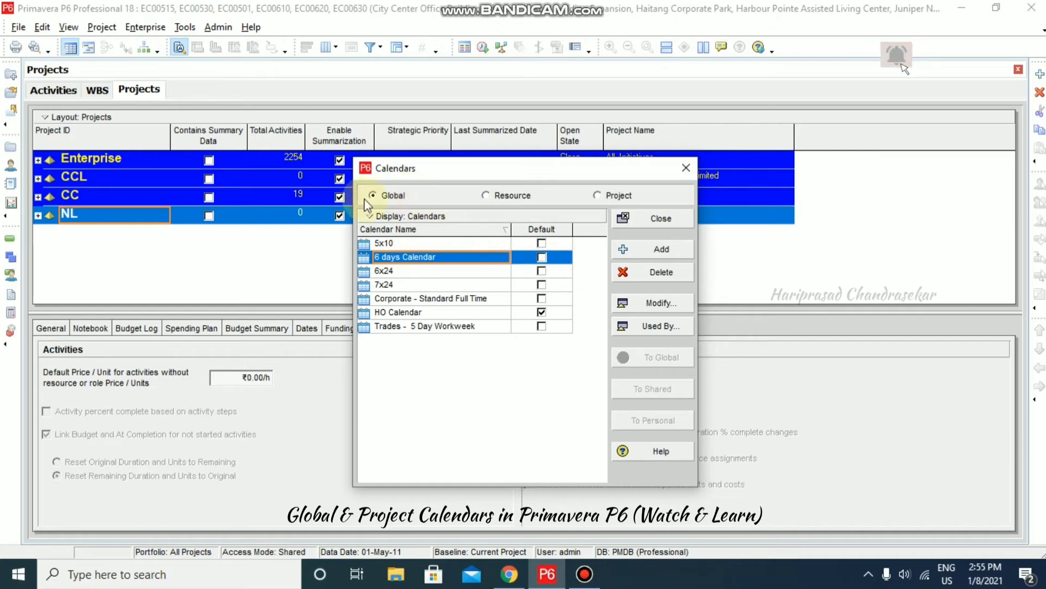
# Add a personal resource calendar for the Operator resource
pyautogui.click(510, 195)
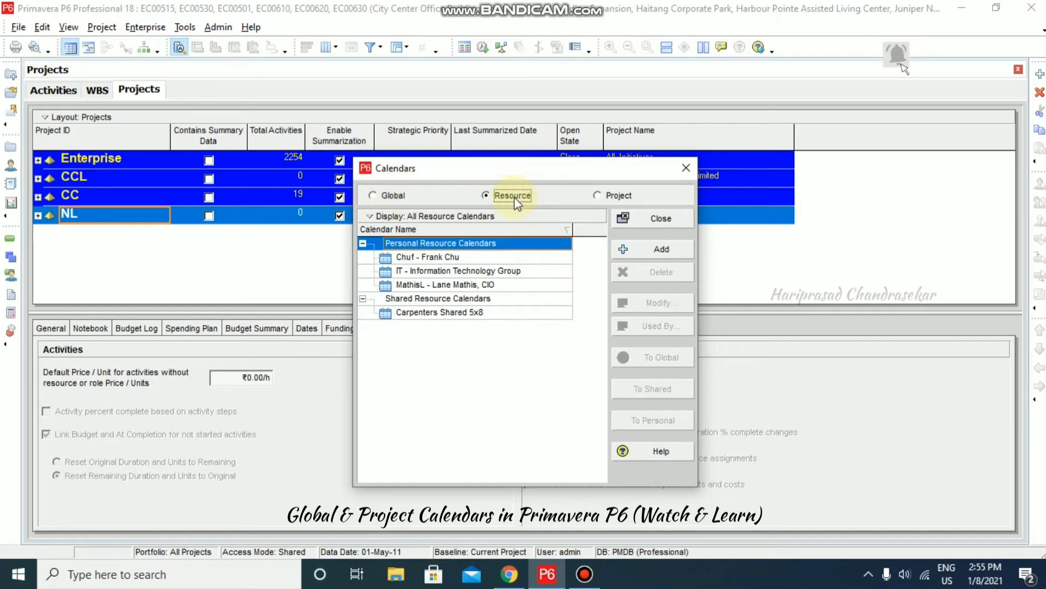
pyautogui.click(643, 253)
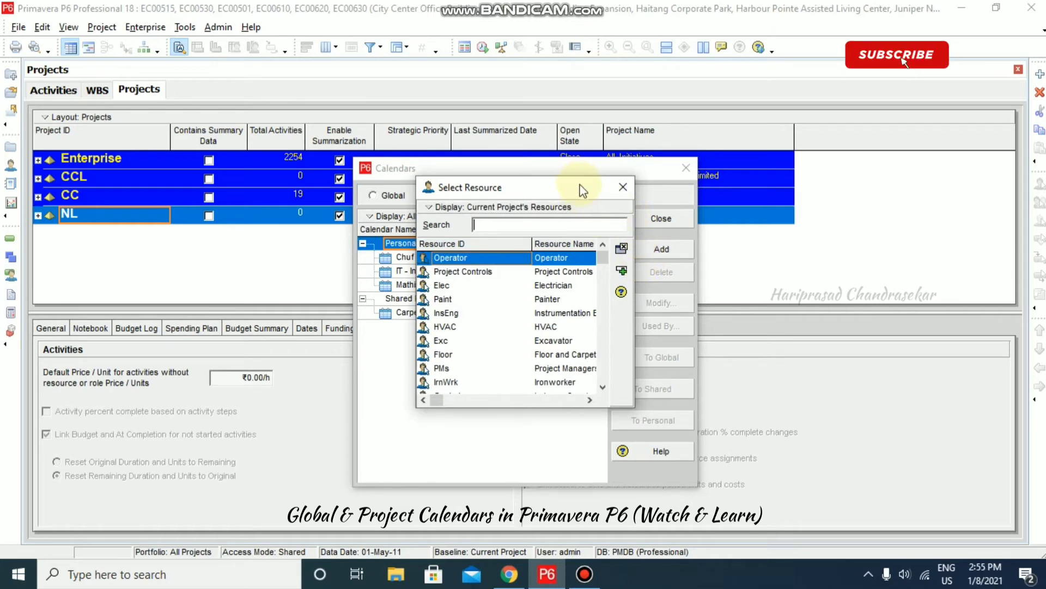
pyautogui.click(623, 273)
pyautogui.click(446, 301)
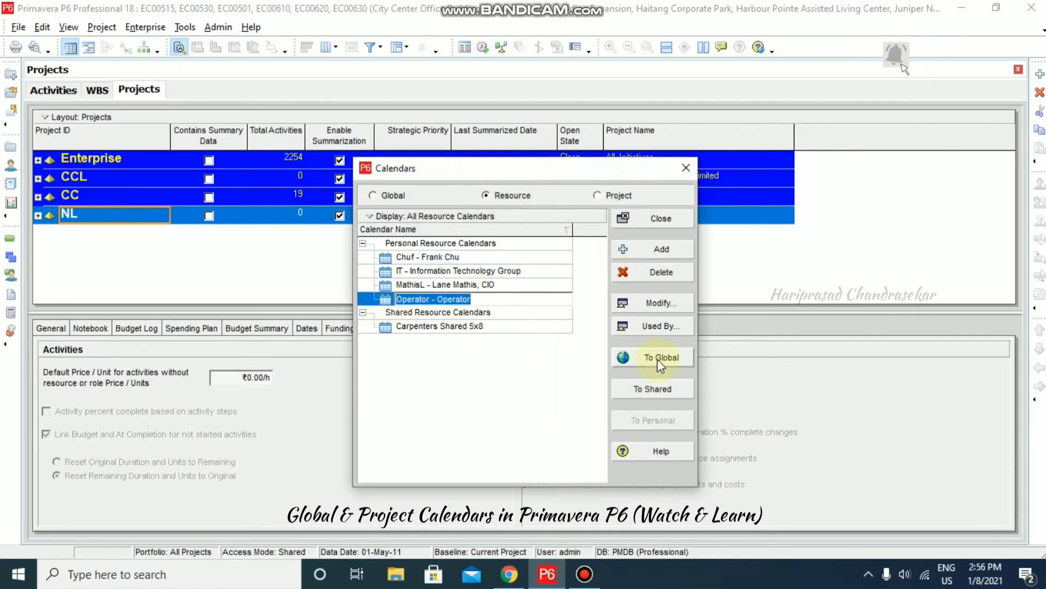
# Inspect the Operator resource calendar's settings and convert it to a global calendar
pyautogui.click(663, 299)
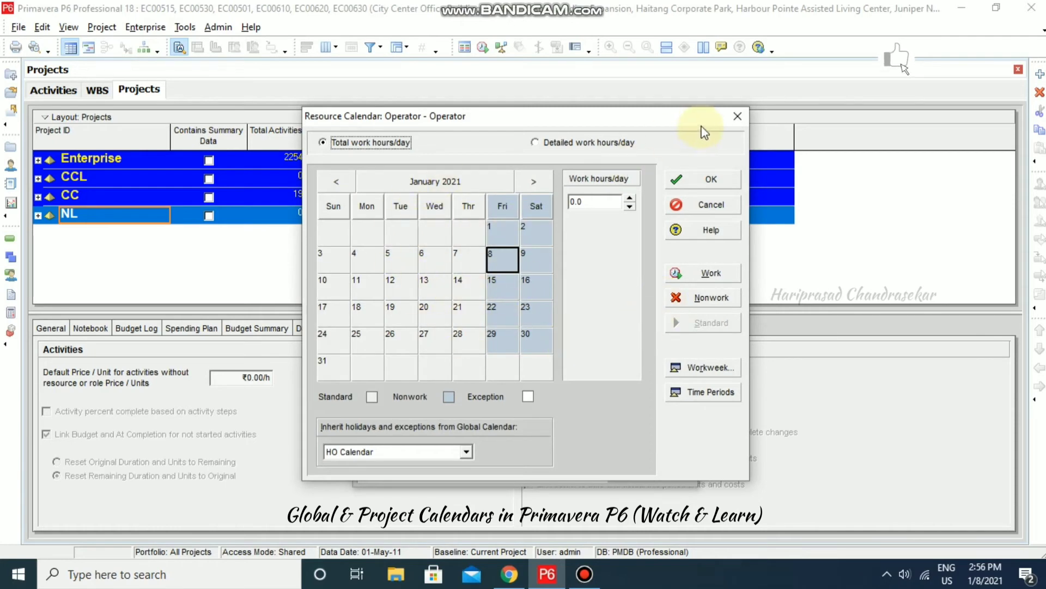
pyautogui.click(738, 116)
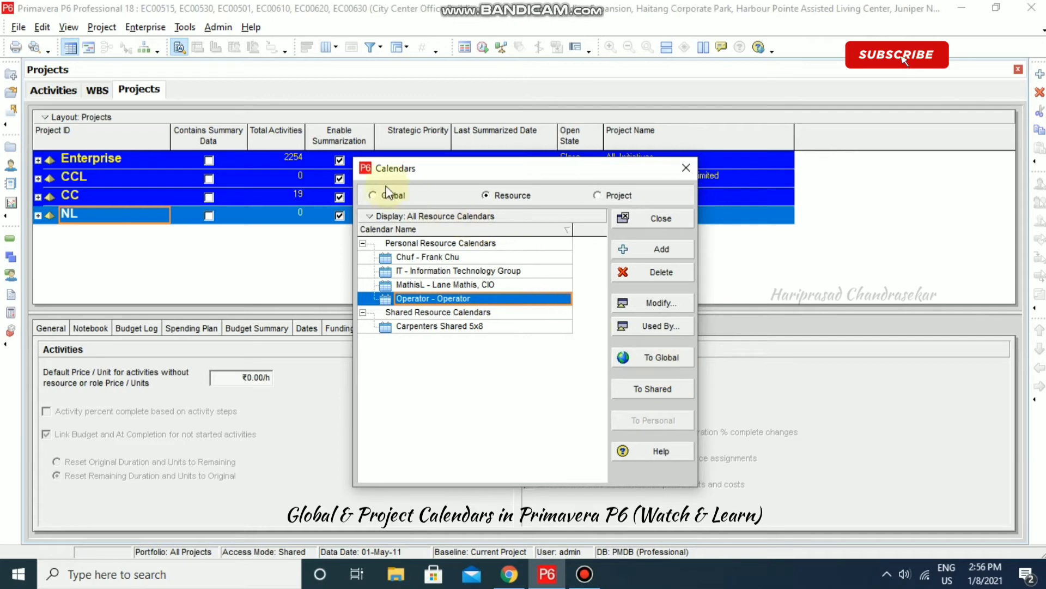
pyautogui.click(669, 360)
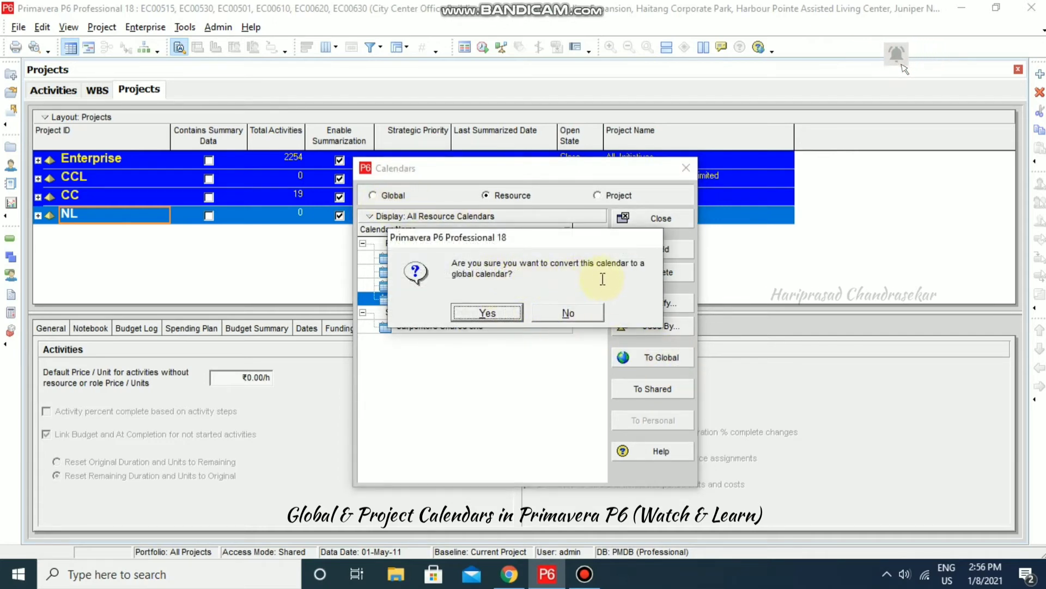
pyautogui.click(493, 313)
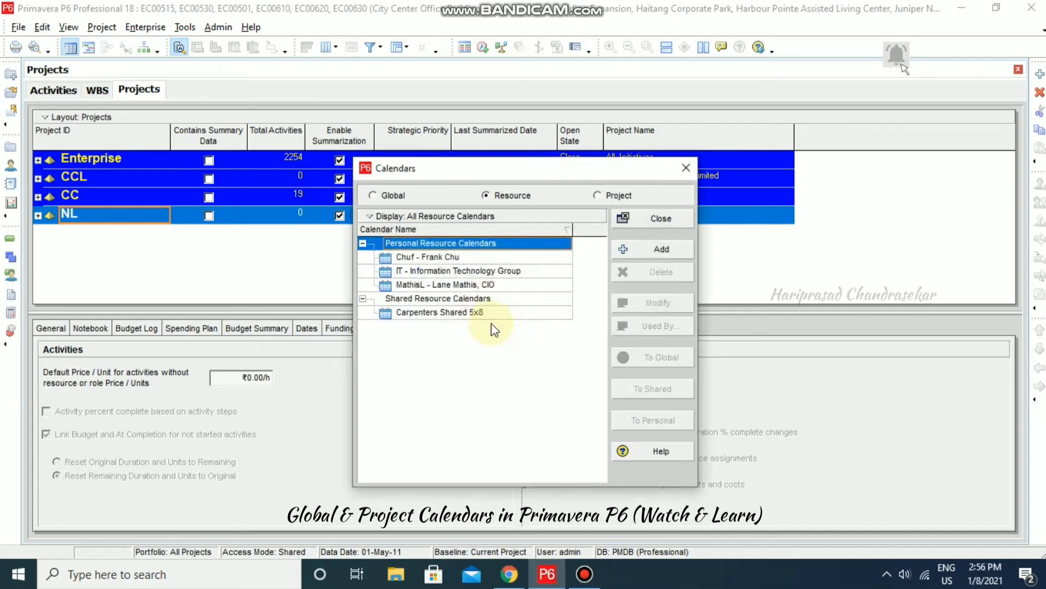
# Delete the Operator - Operator calendar from the global calendars, linking its resources to the default global calendar
pyautogui.click(385, 195)
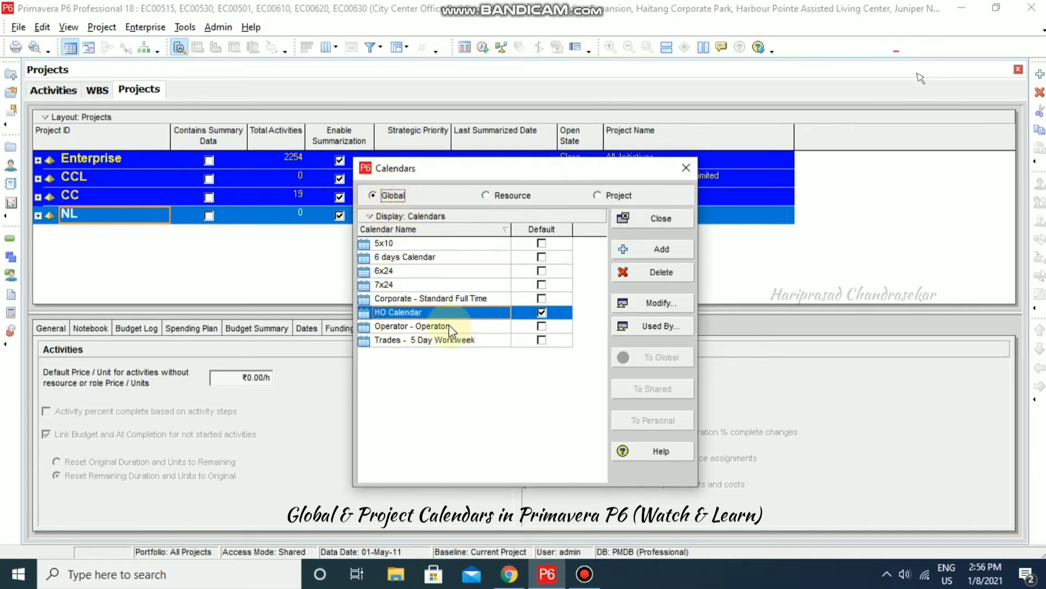
pyautogui.click(369, 325)
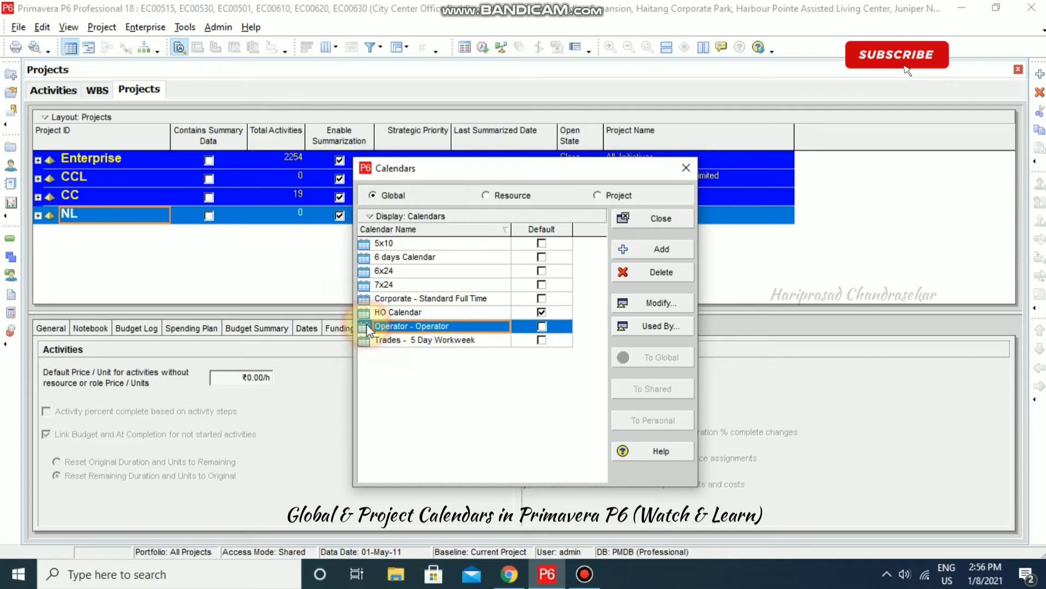
pyautogui.click(661, 273)
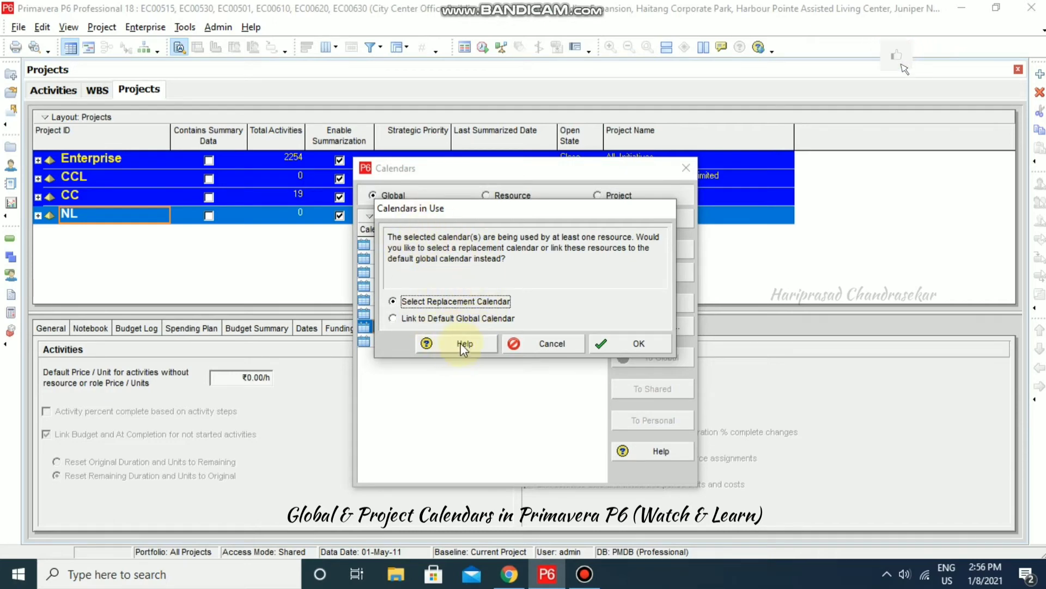
pyautogui.click(458, 320)
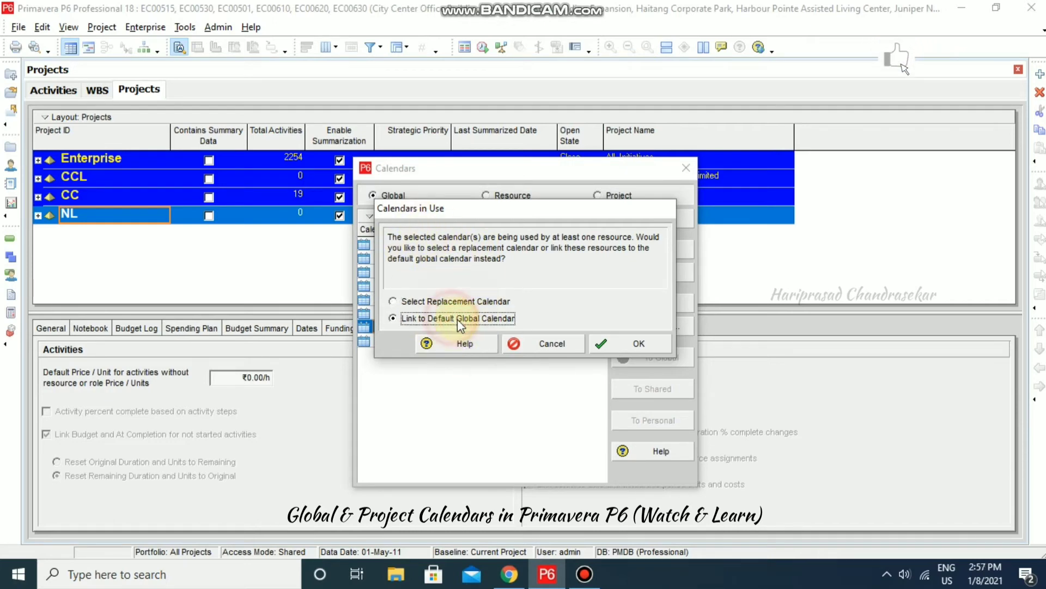
pyautogui.click(625, 345)
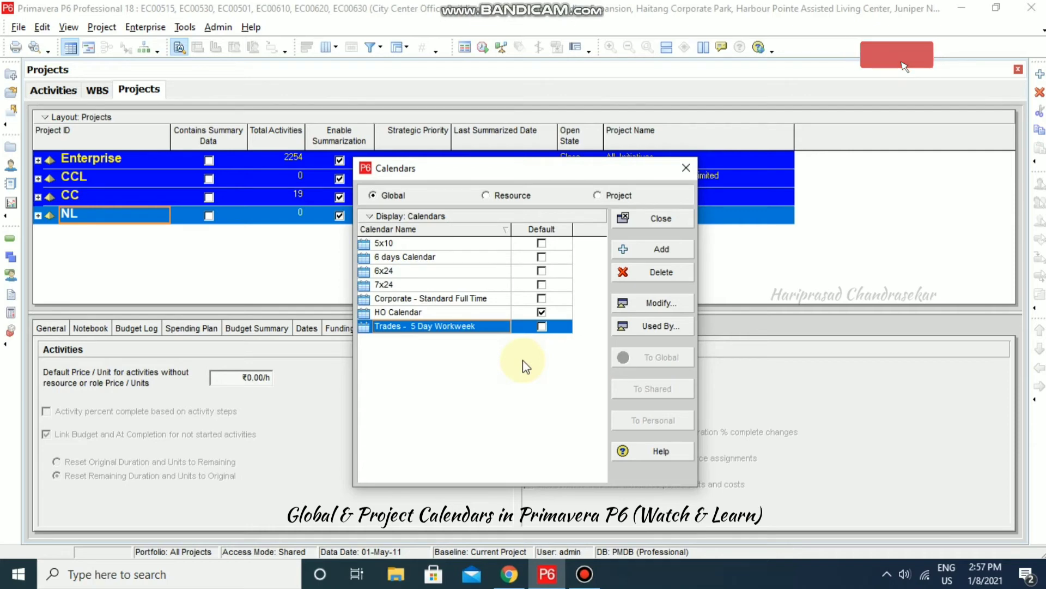
# Open Office Building Addition Calendar 1 of the City Center Office Building project and check its standard weekly work hours
pyautogui.click(510, 194)
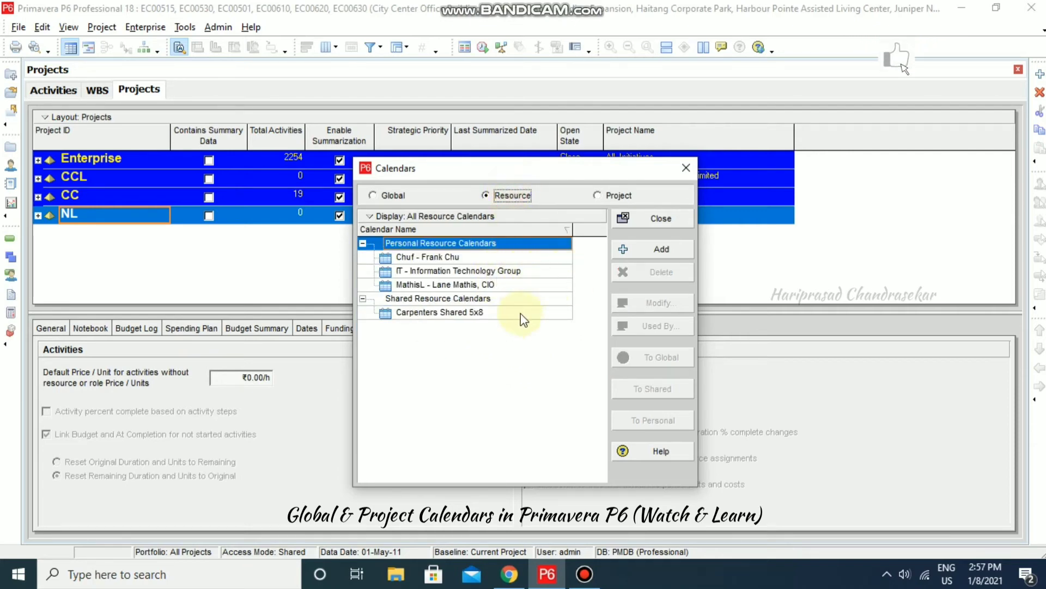
pyautogui.click(597, 196)
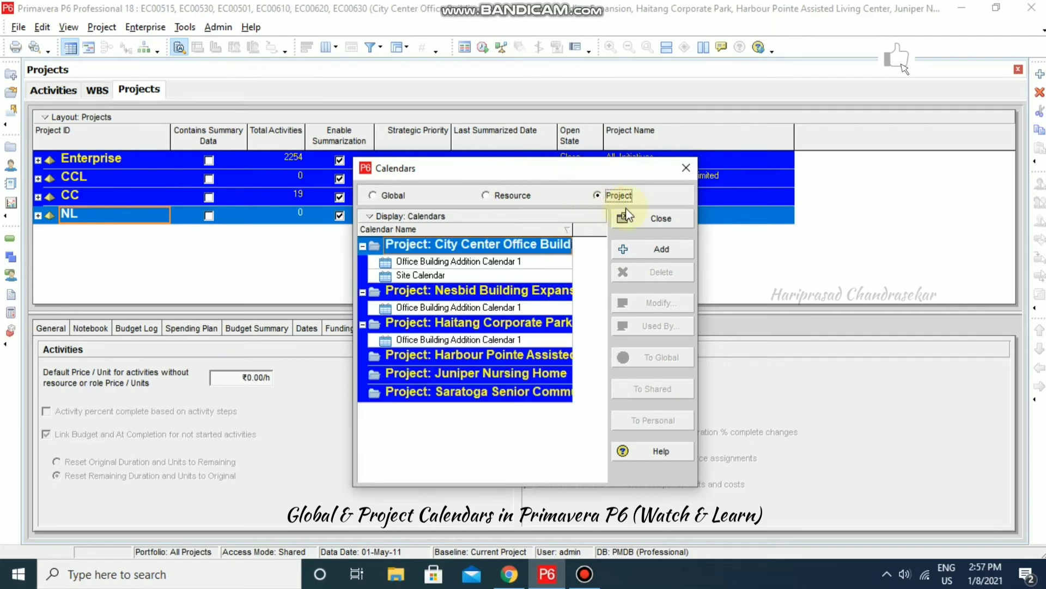
pyautogui.click(455, 263)
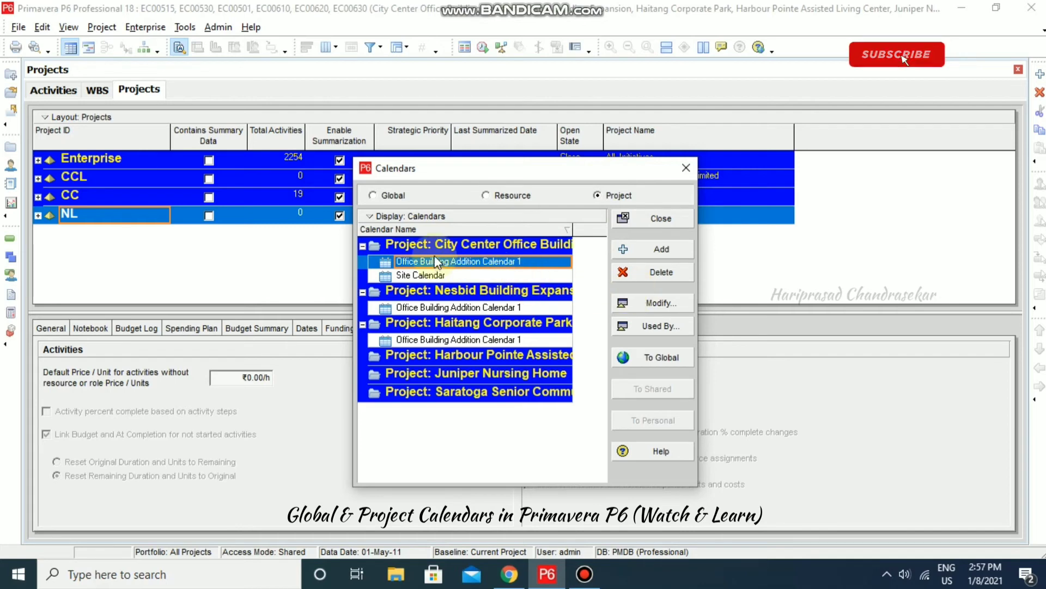
pyautogui.click(668, 309)
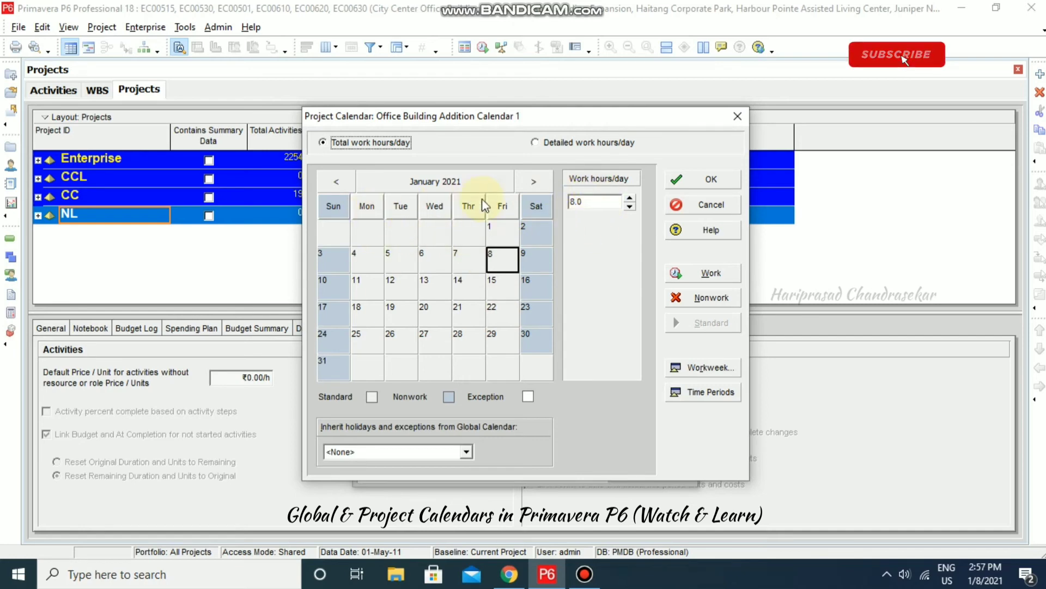
pyautogui.click(713, 367)
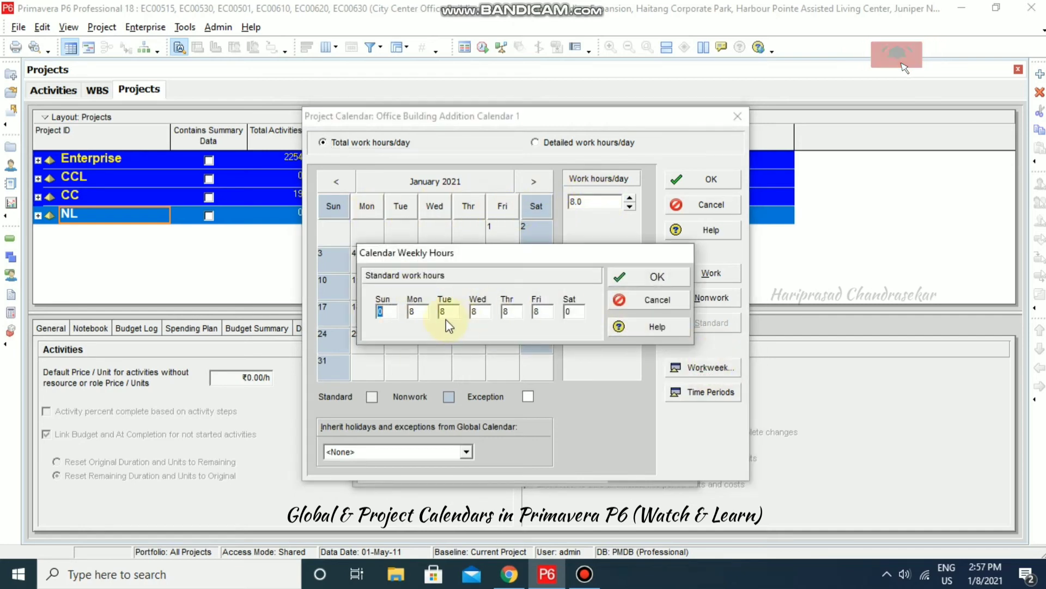
pyautogui.click(678, 278)
# Examine the project calendar's work hours per day, week, month and year
pyautogui.click(700, 391)
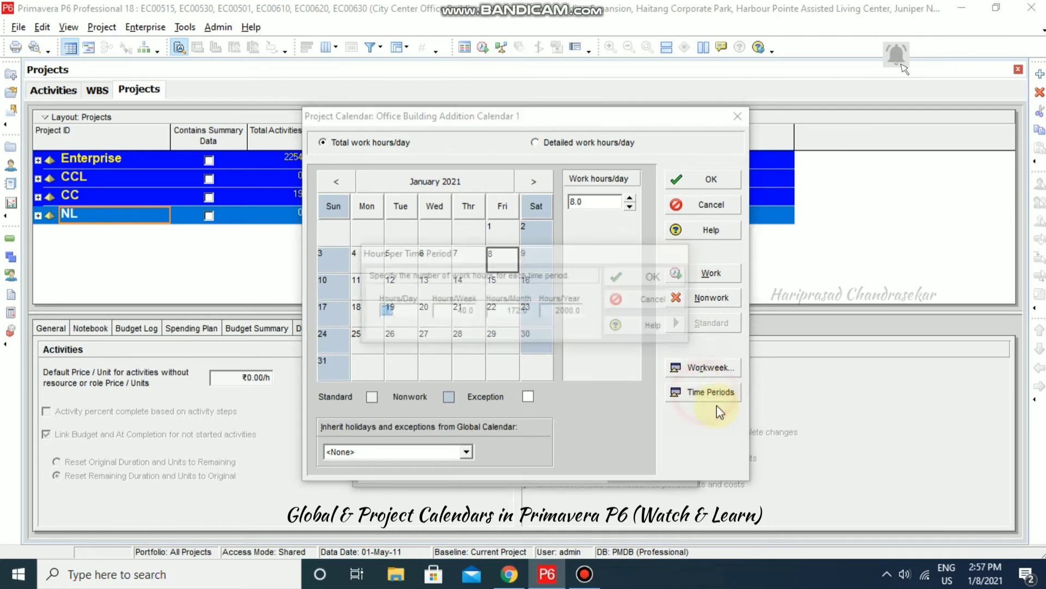
pyautogui.click(398, 310)
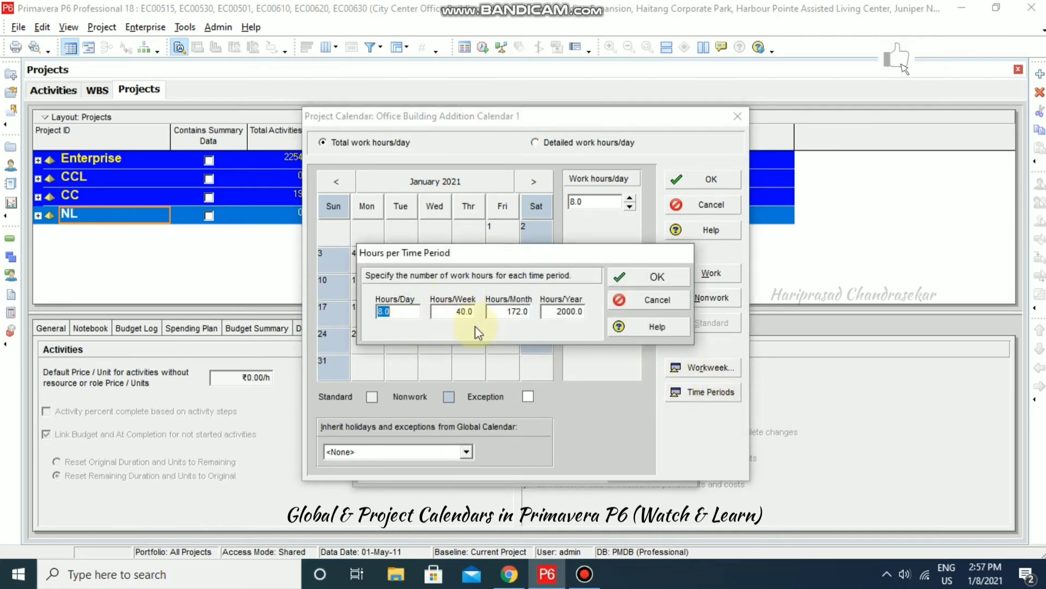
pyautogui.click(499, 312)
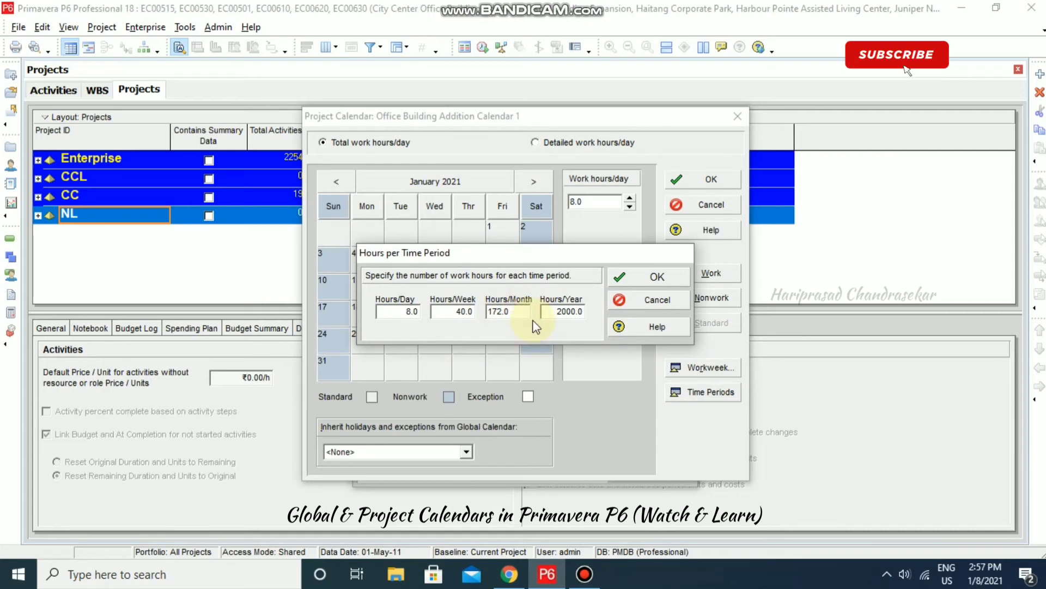
# Open the Windows Calculator and work out 8 × 5 for the weekly hours and 8 × 30 for a full month
pyautogui.click(127, 566)
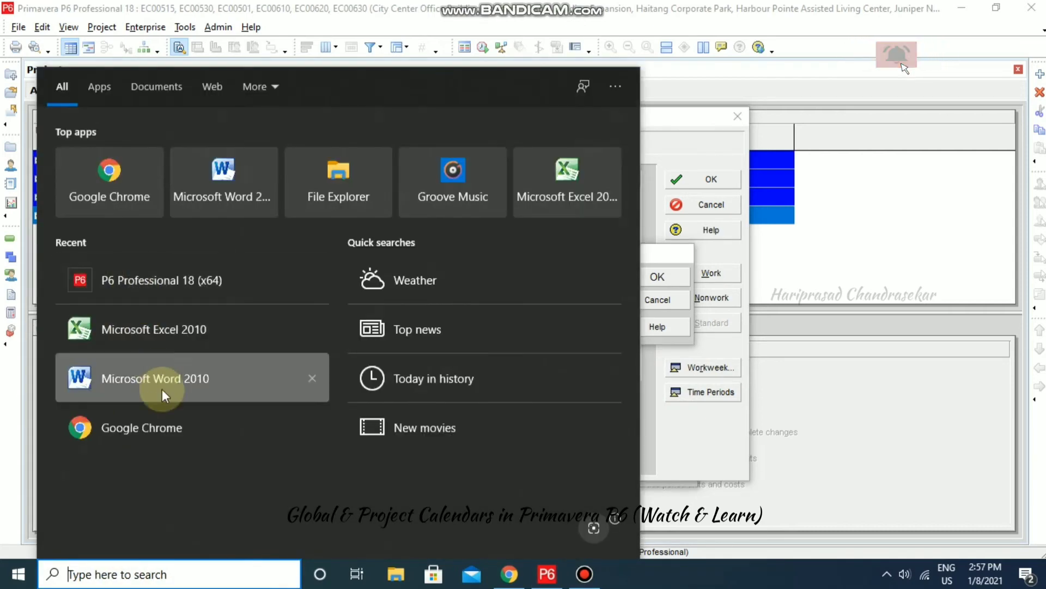
pyautogui.write('cal')
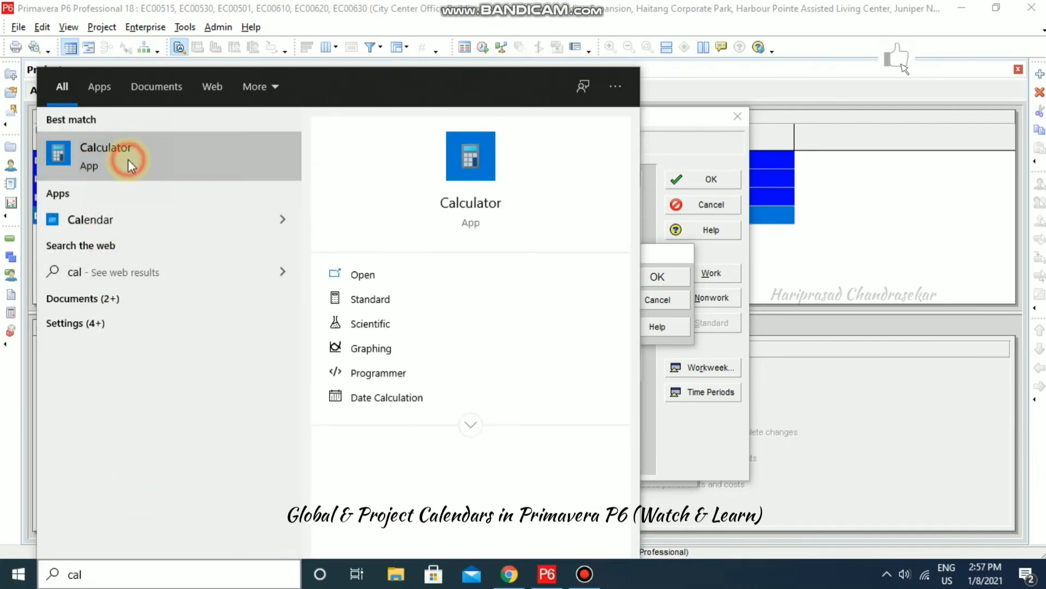
pyautogui.click(129, 160)
pyautogui.write('8*5')
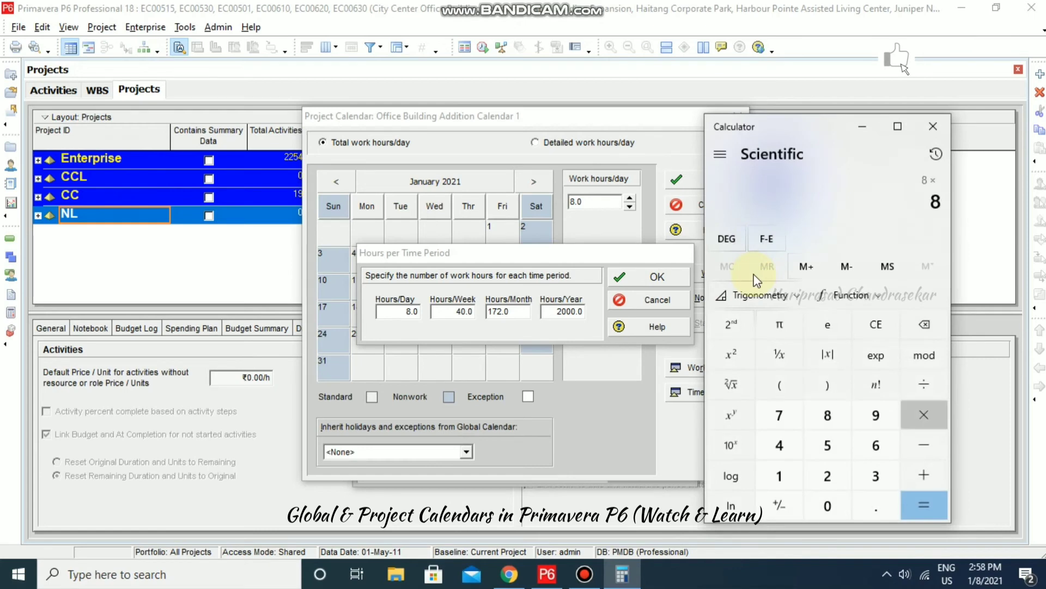
pyautogui.press('Return')
pyautogui.press('Escape')
pyautogui.write('8*30')
pyautogui.press('Return')
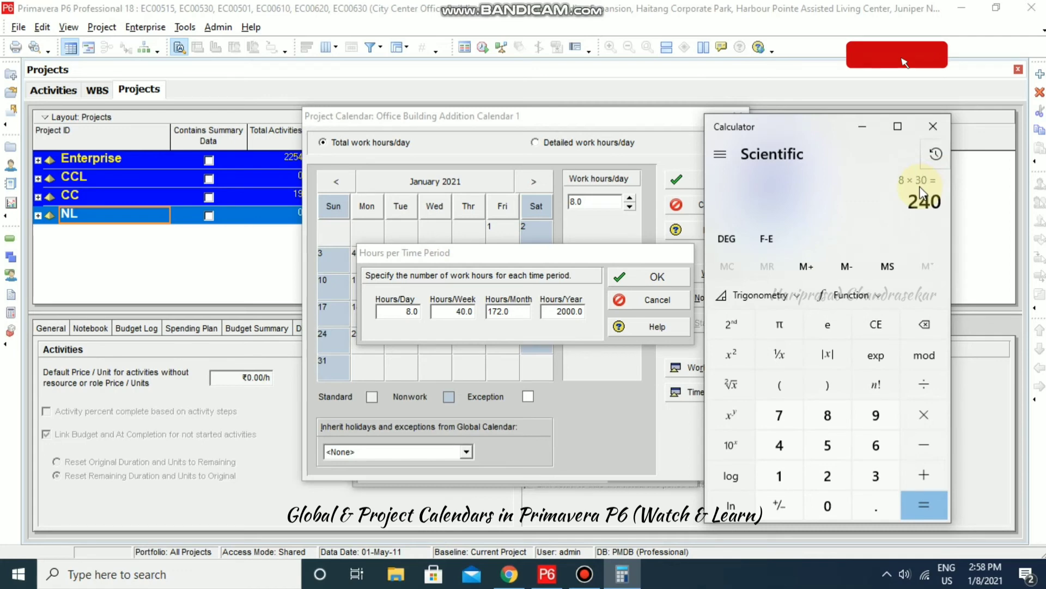
# Divide the 172 hours per month by 8 to get the monthly working days
pyautogui.press('Escape')
pyautogui.write('172/')
pyautogui.write('8')
pyautogui.press('Return')
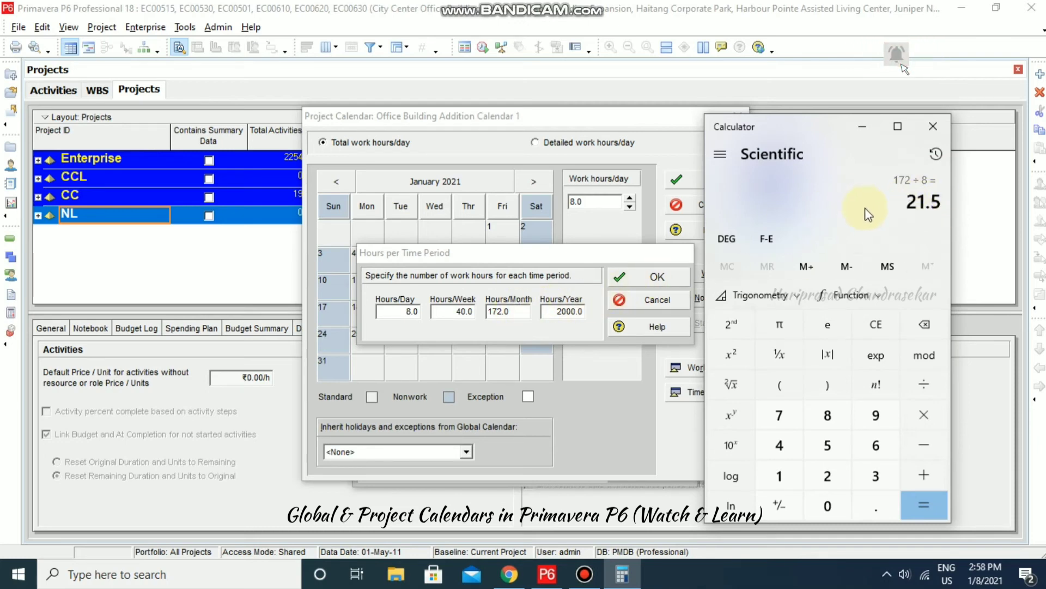
# Divide the 2000 hours per year by 8 and subtract 365 from the result
pyautogui.press('Escape')
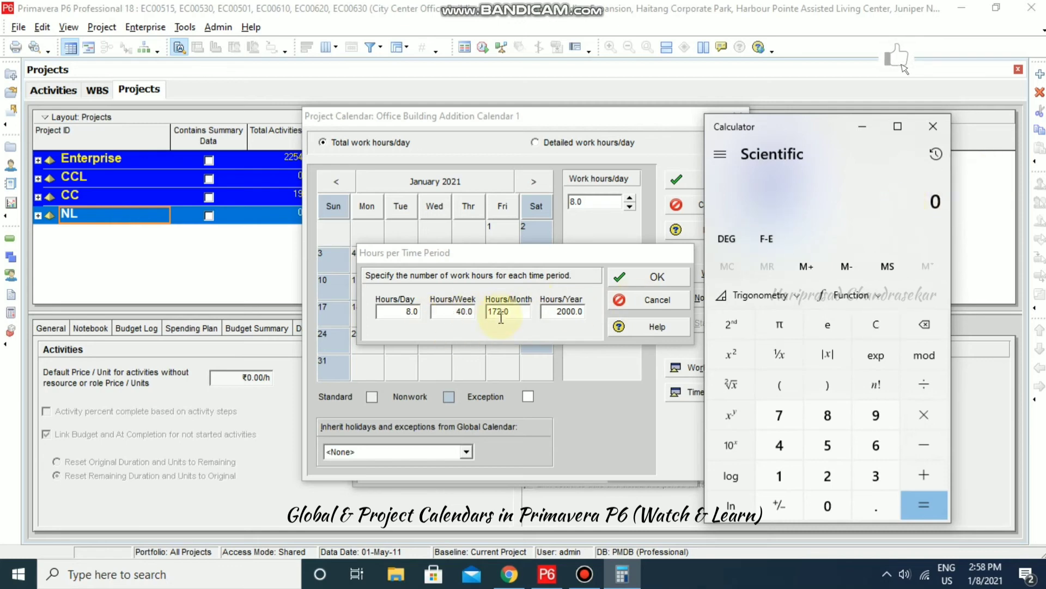
pyautogui.write('2000/8')
pyautogui.press('Return')
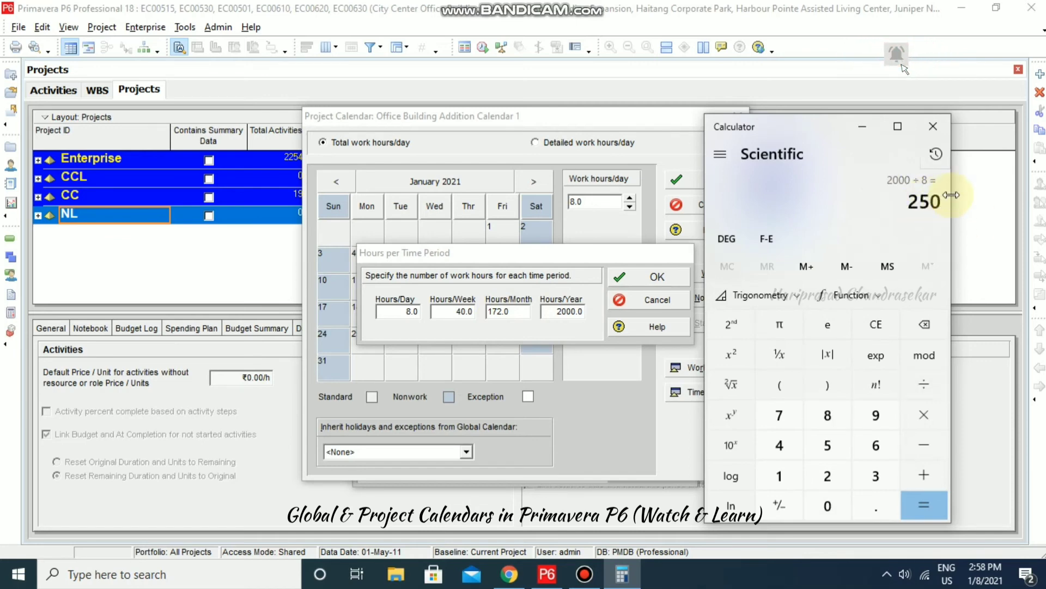
pyautogui.write('-365')
pyautogui.press('Return')
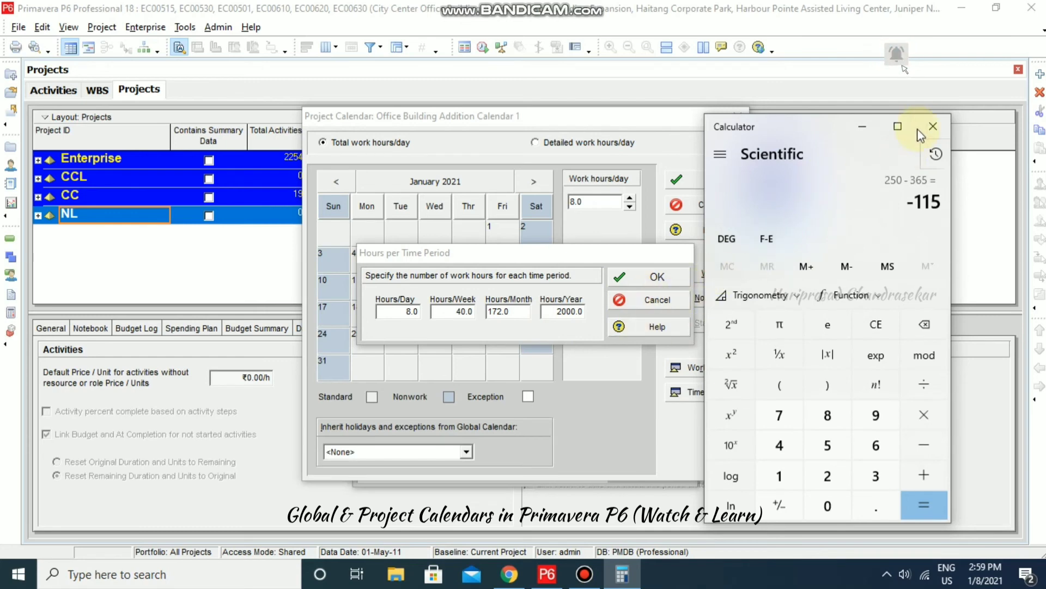
# Return from the Calculator to Primavera P6 and recheck the project calendar's hours per time period
pyautogui.click(868, 128)
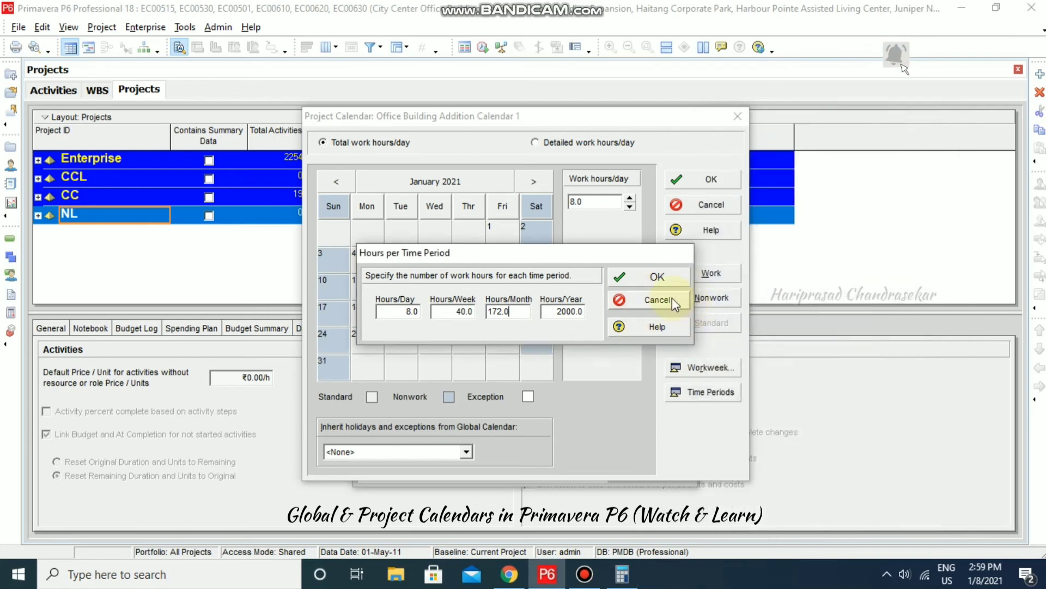
pyautogui.click(649, 276)
pyautogui.click(726, 395)
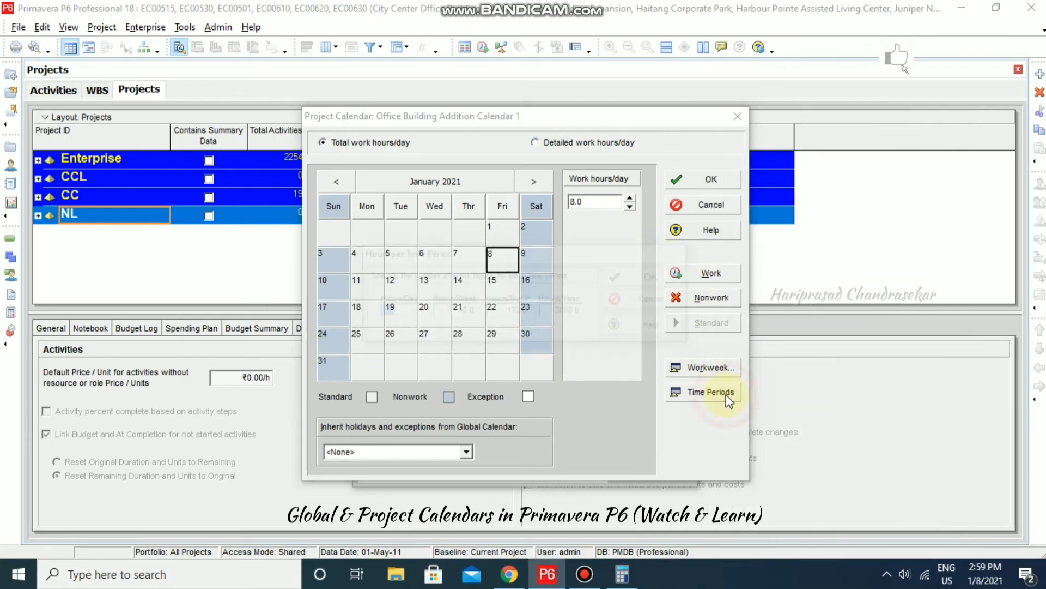
pyautogui.click(617, 277)
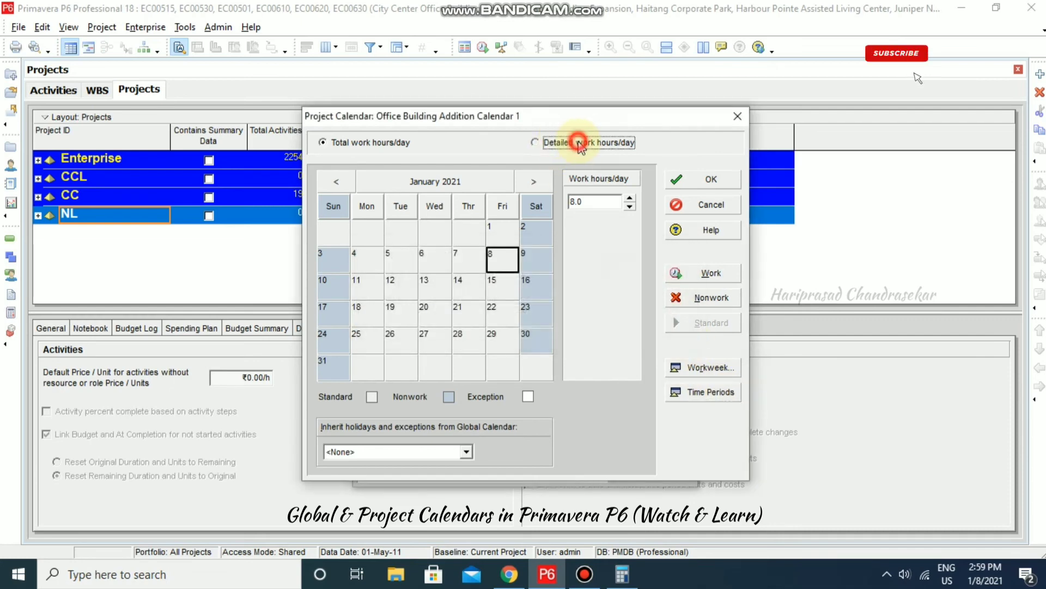
# Switch the project calendar to detailed work hours/day and view its hours per time period in that mode
pyautogui.click(604, 144)
pyautogui.click(704, 395)
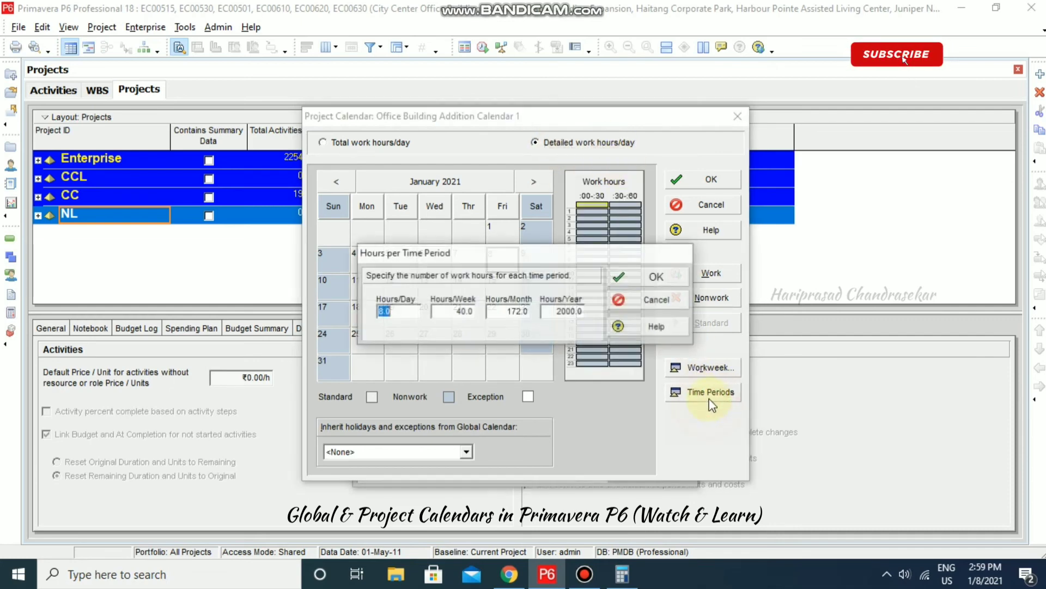
pyautogui.click(658, 299)
# Examine the calendar's standard weekly work hours for Monday, Wednesday and Friday, leaving them unedited
pyautogui.click(708, 369)
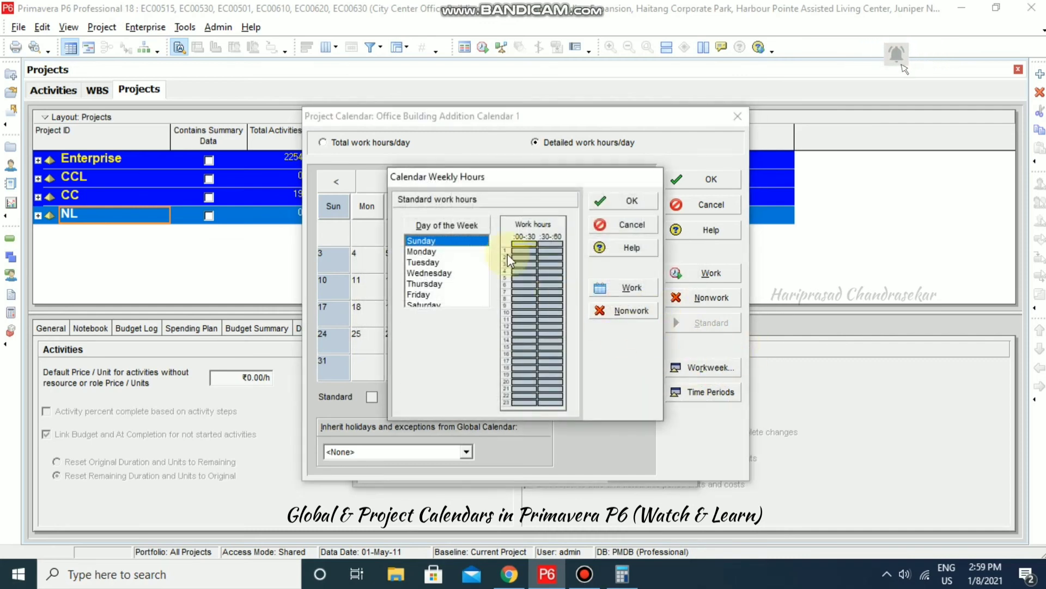
pyautogui.click(431, 251)
pyautogui.click(455, 275)
pyautogui.click(454, 294)
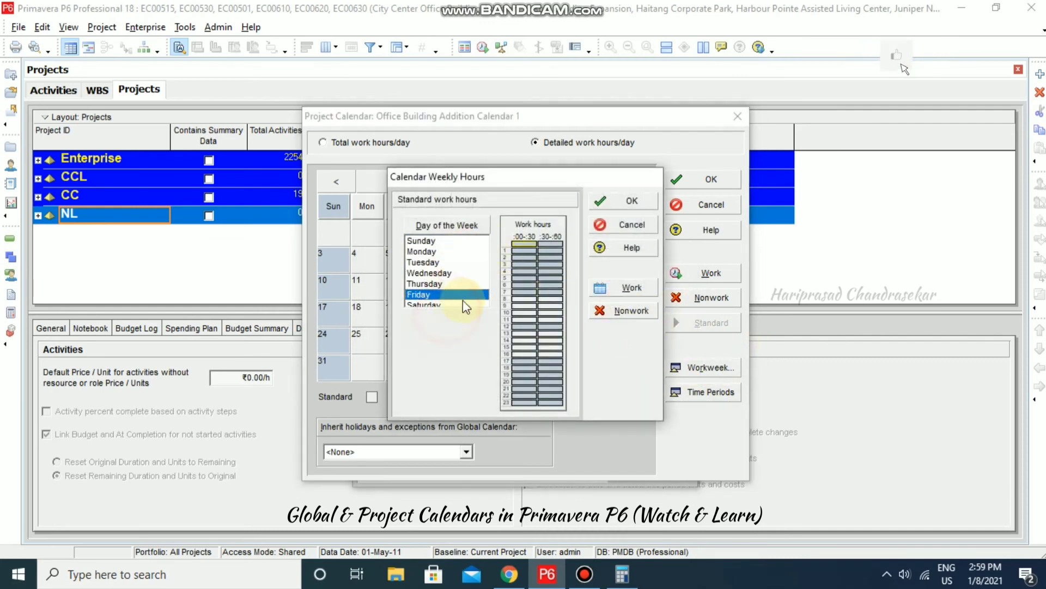
pyautogui.click(645, 225)
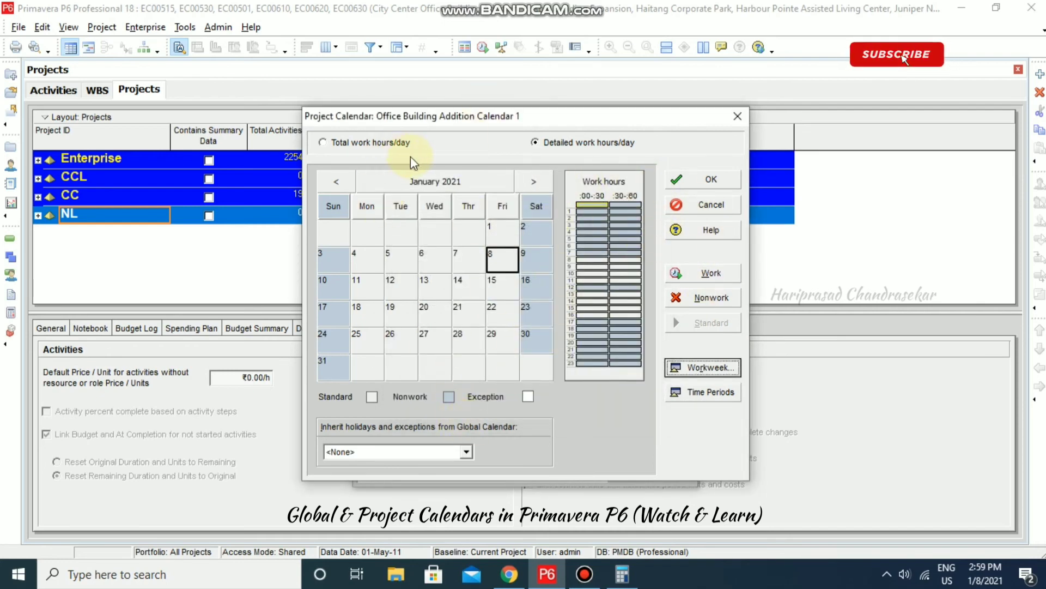
# Return to total work hours/day and inherit holidays and exceptions from the global "6 days Calendar"
pyautogui.click(359, 144)
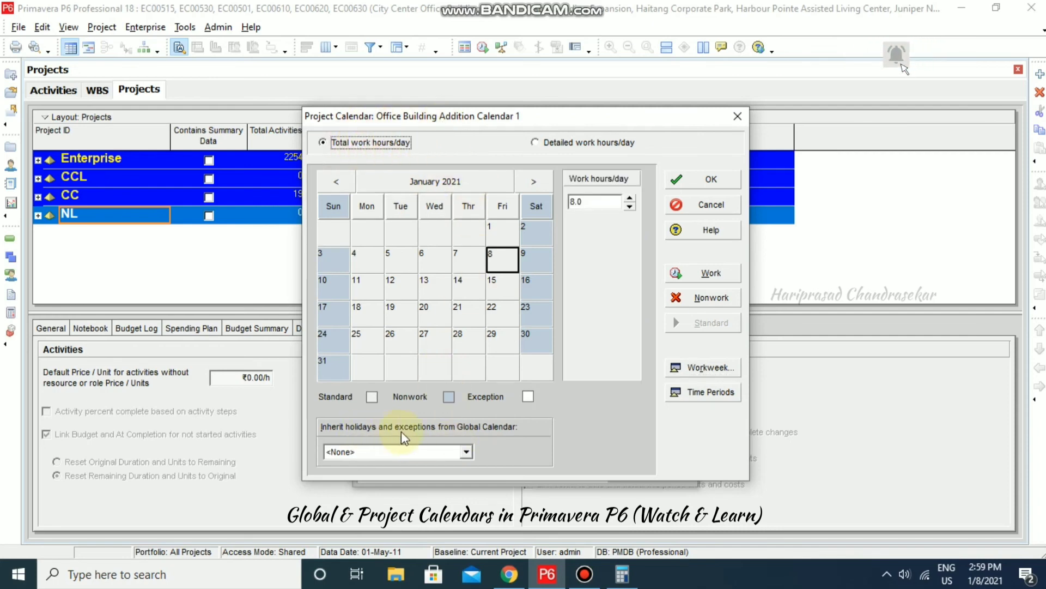
pyautogui.click(467, 452)
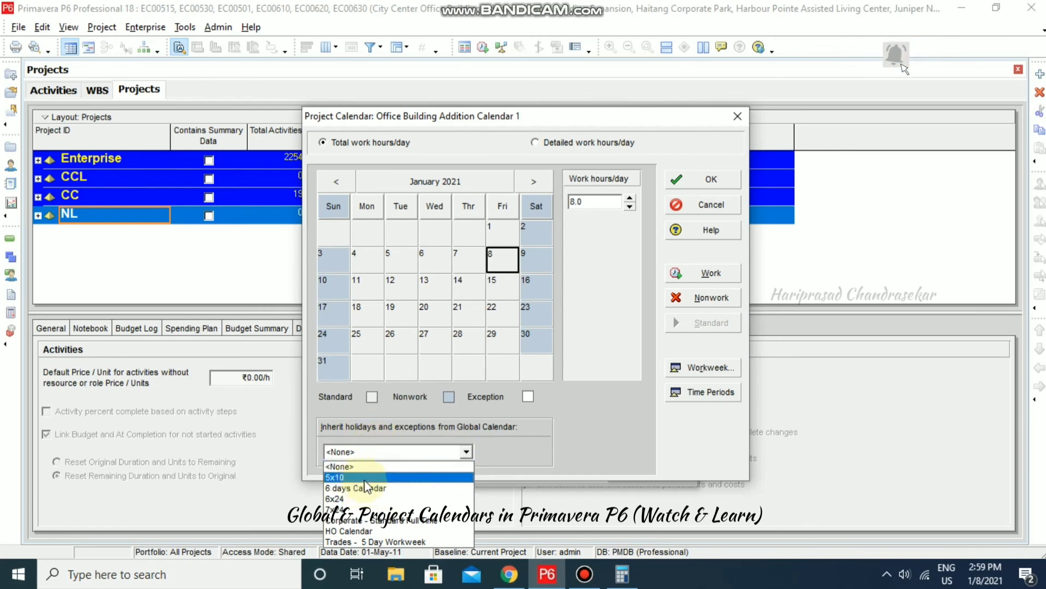
pyautogui.click(708, 207)
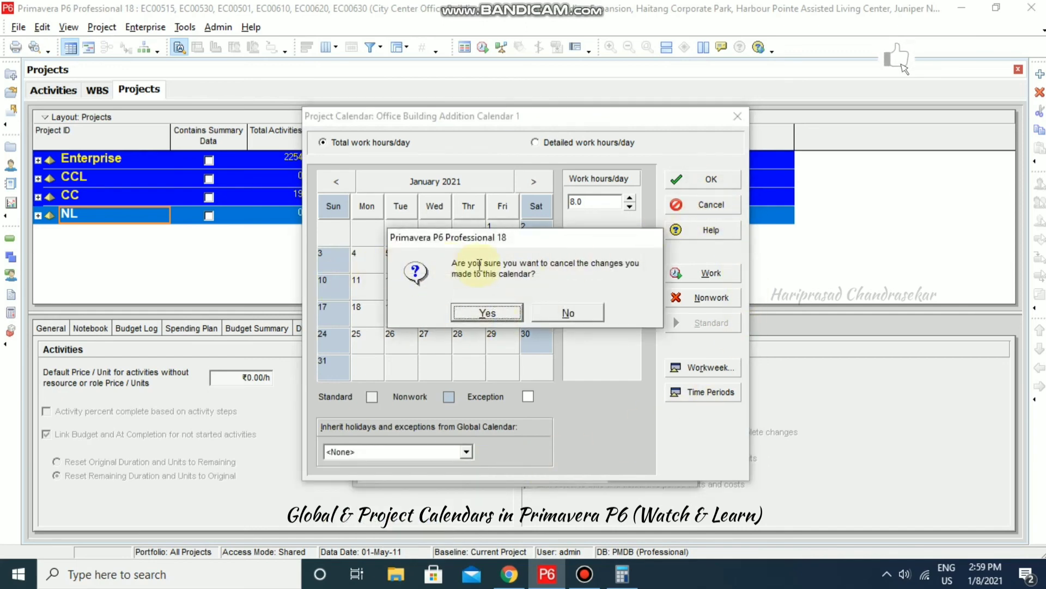
pyautogui.click(568, 315)
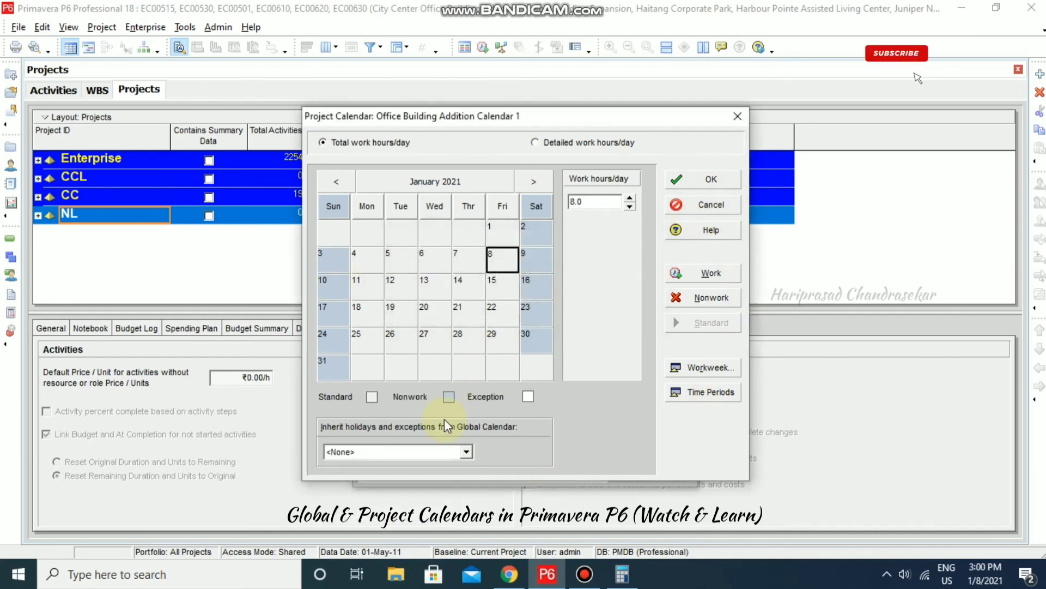
pyautogui.click(467, 451)
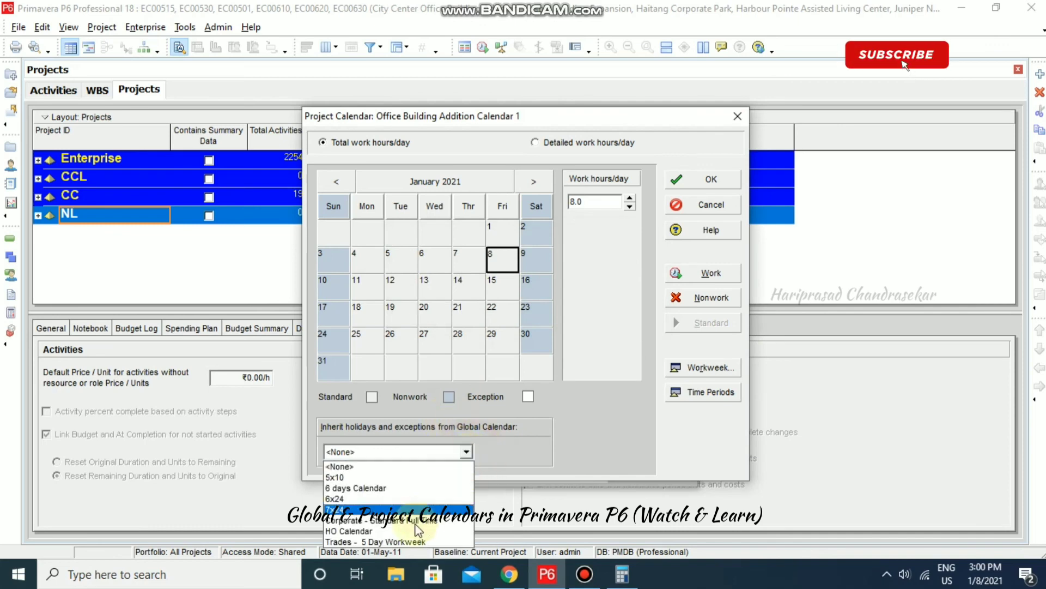
pyautogui.click(376, 488)
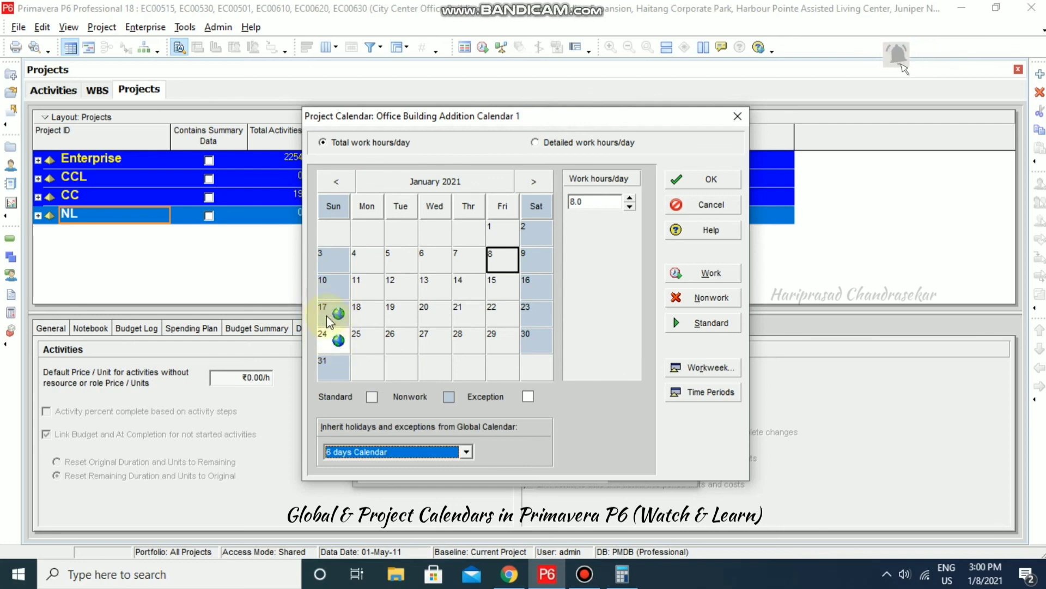
# Set the global calendar inheritance to <None> and select January 27, 2021 in the project calendar
pyautogui.click(374, 452)
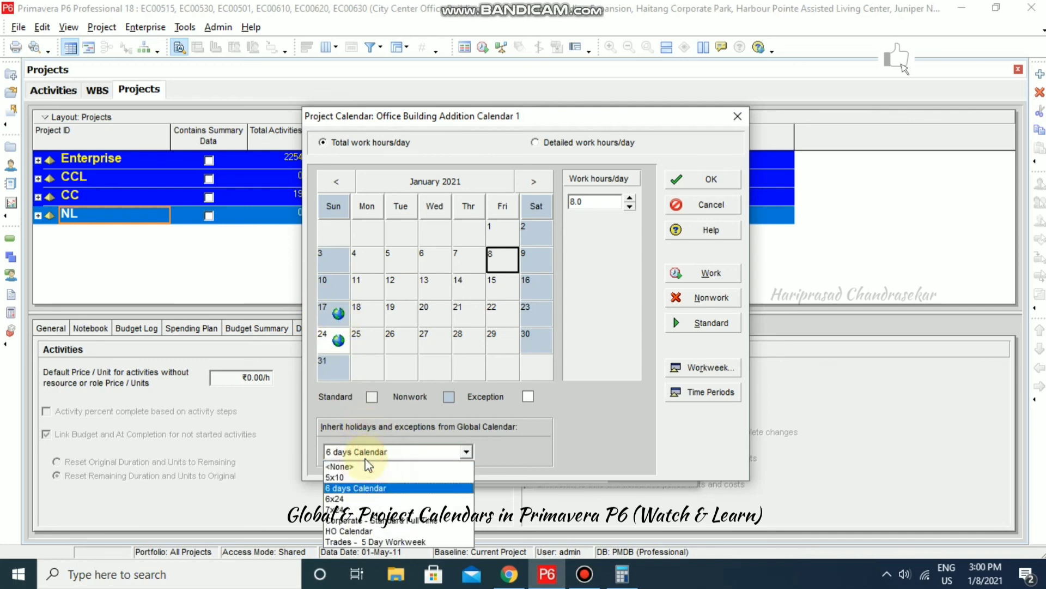
pyautogui.click(345, 464)
pyautogui.click(368, 340)
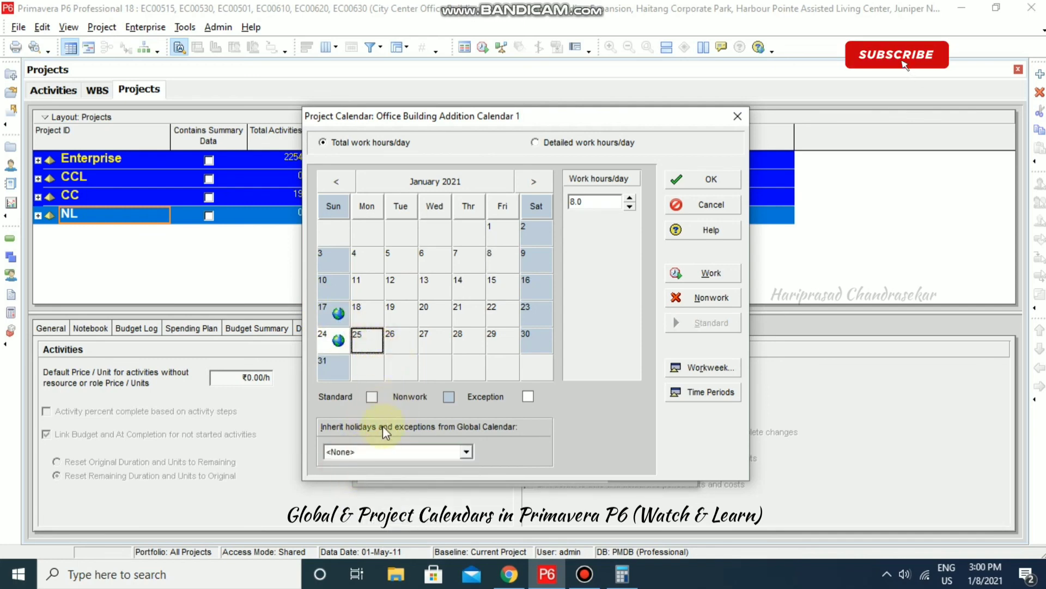
pyautogui.click(439, 341)
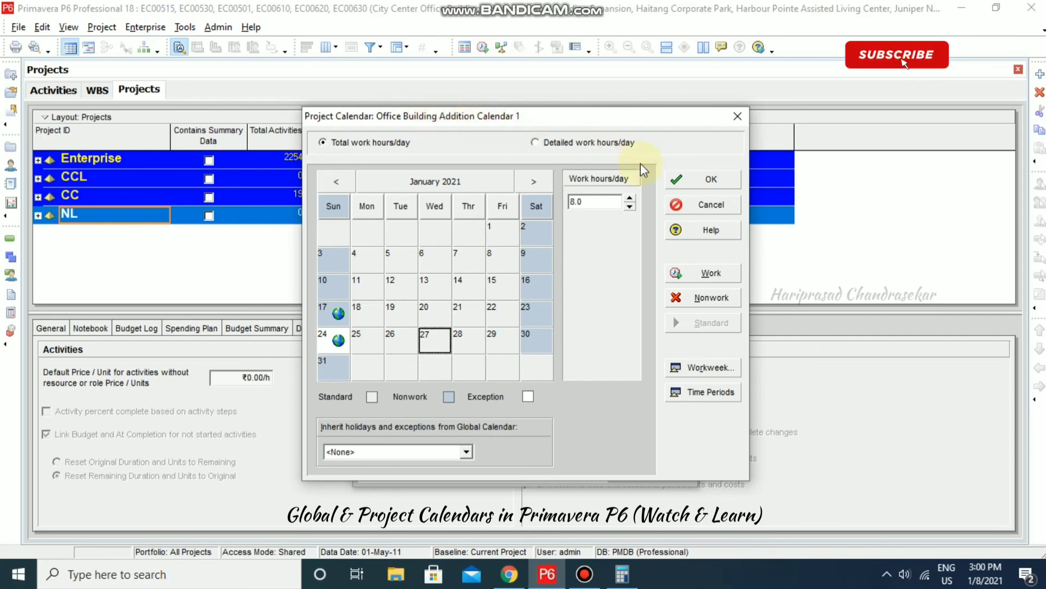
# Discard the changes to the project calendar and close the Calendars window
pyautogui.click(704, 208)
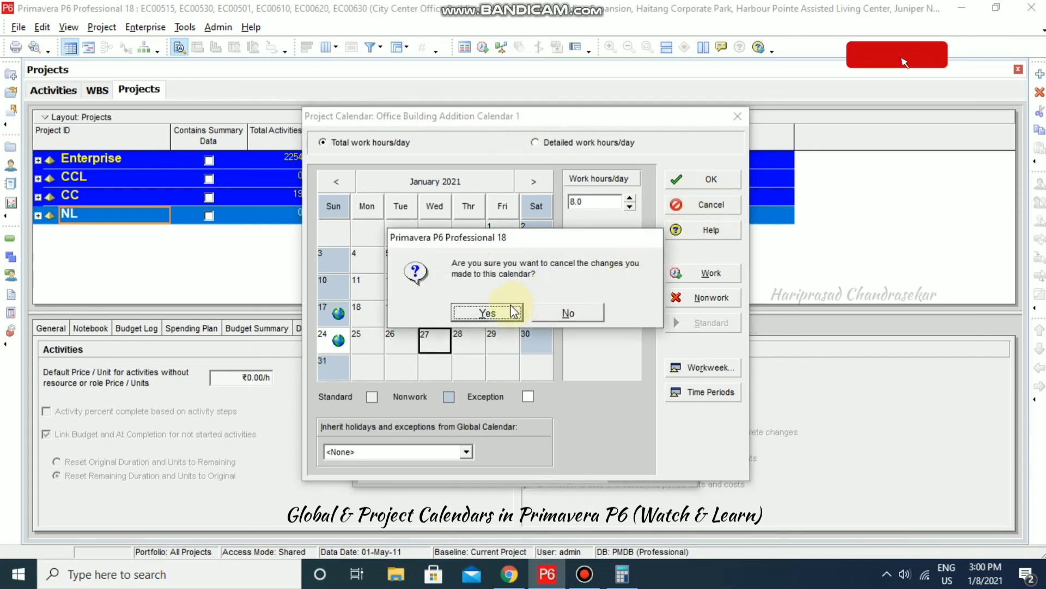
pyautogui.click(493, 308)
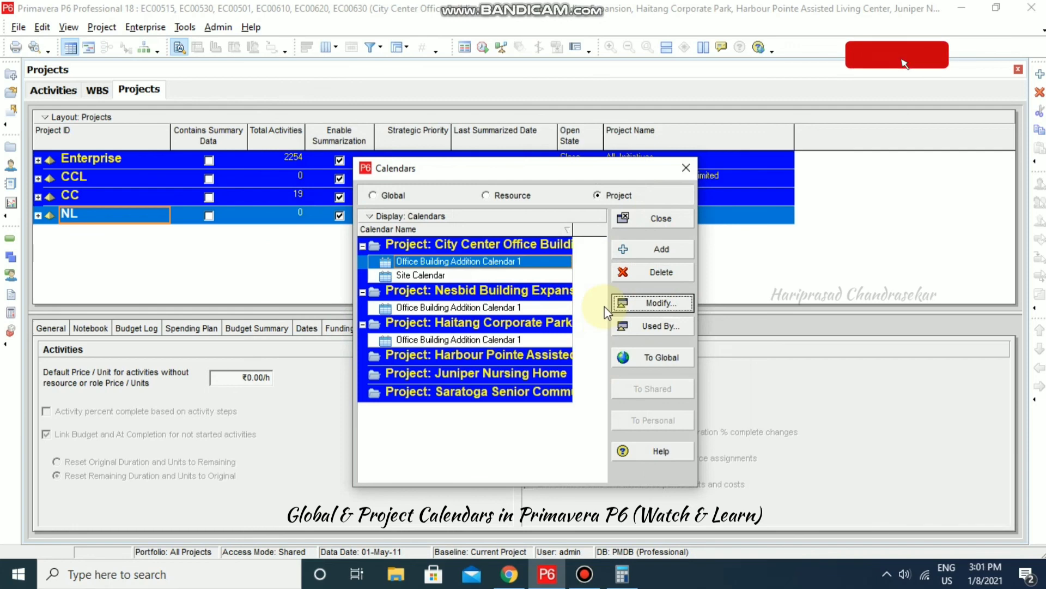
pyautogui.click(679, 215)
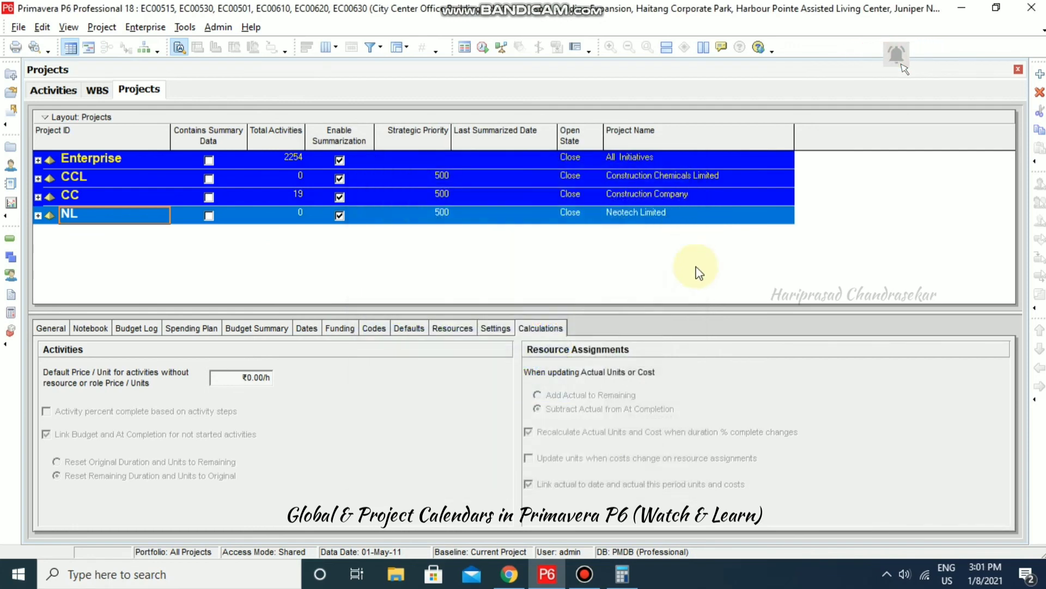